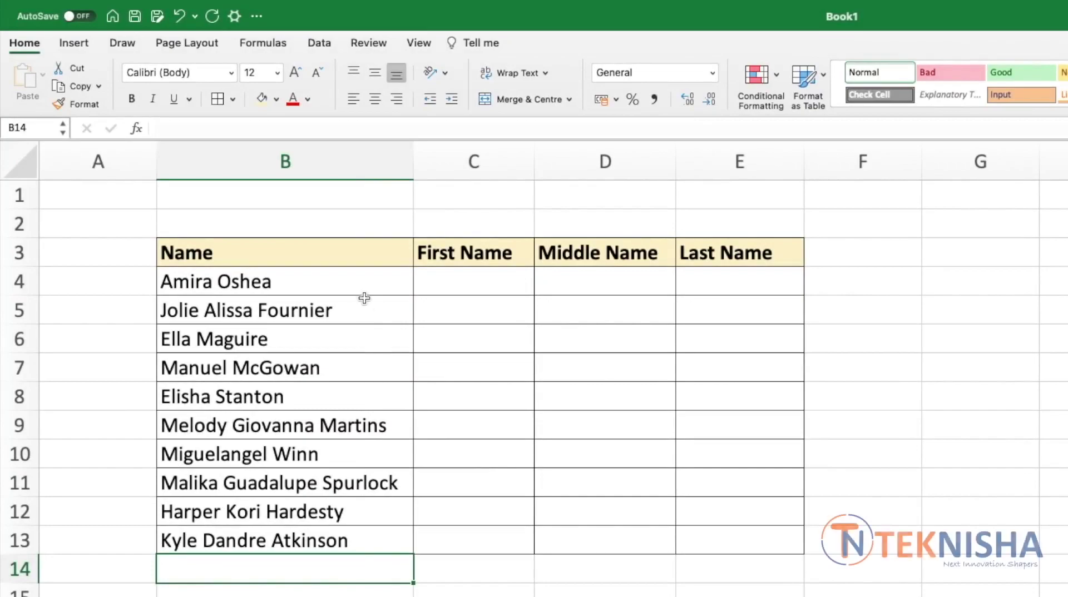
- Select the full names in column B, then deselect them by clicking an empty cell
left_click_drag(362, 284, 369, 552)
left_click(363, 587)
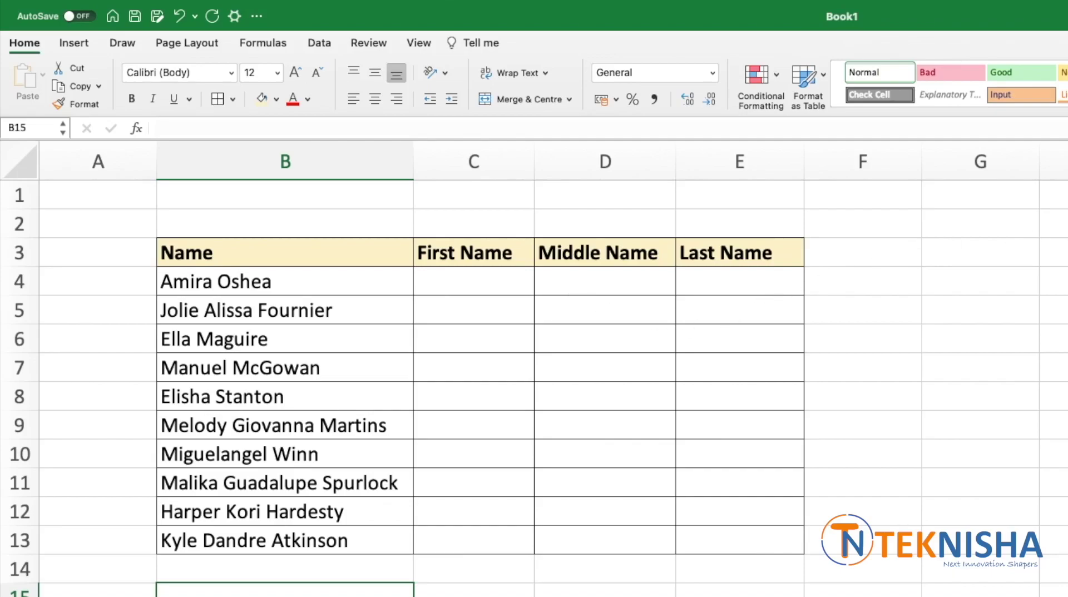
left_click(1010, 373)
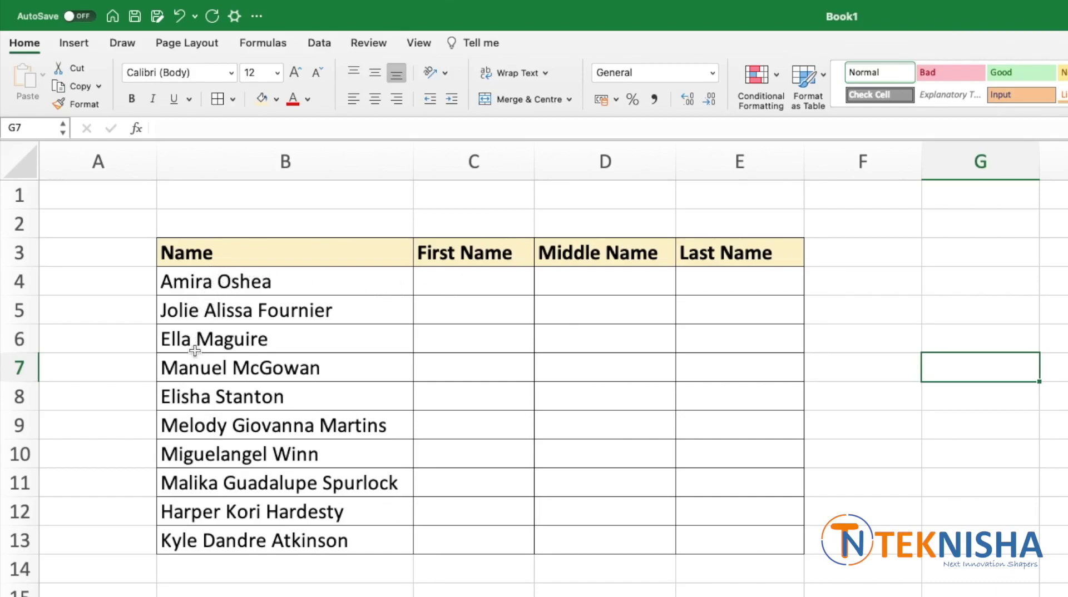
- Enter =TEXTBEFORE(B4," ") in C4 and fill it down to C13
left_click(448, 280)
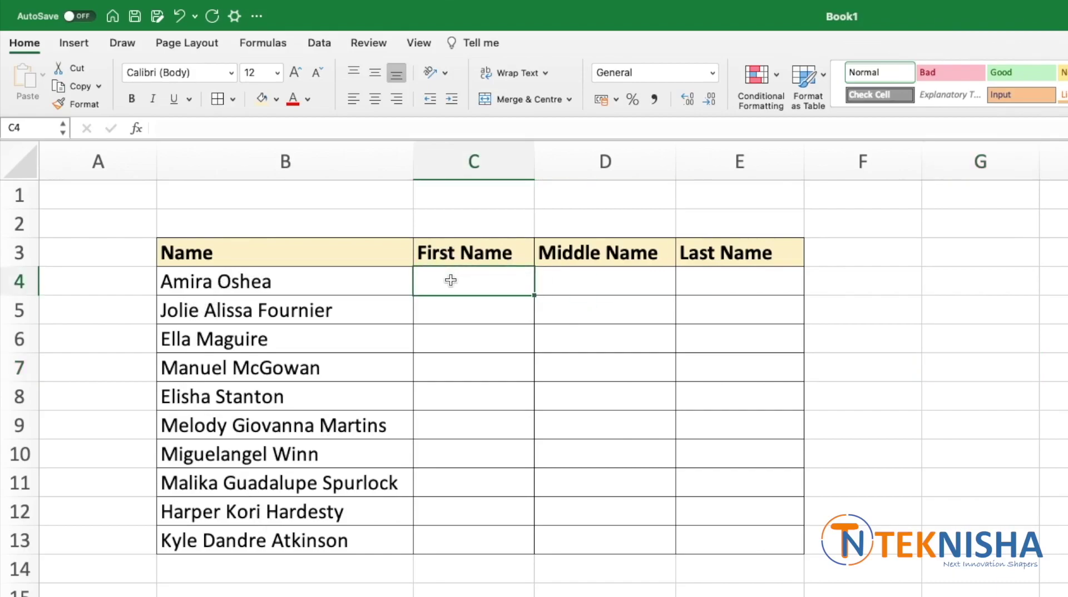
type("=te")
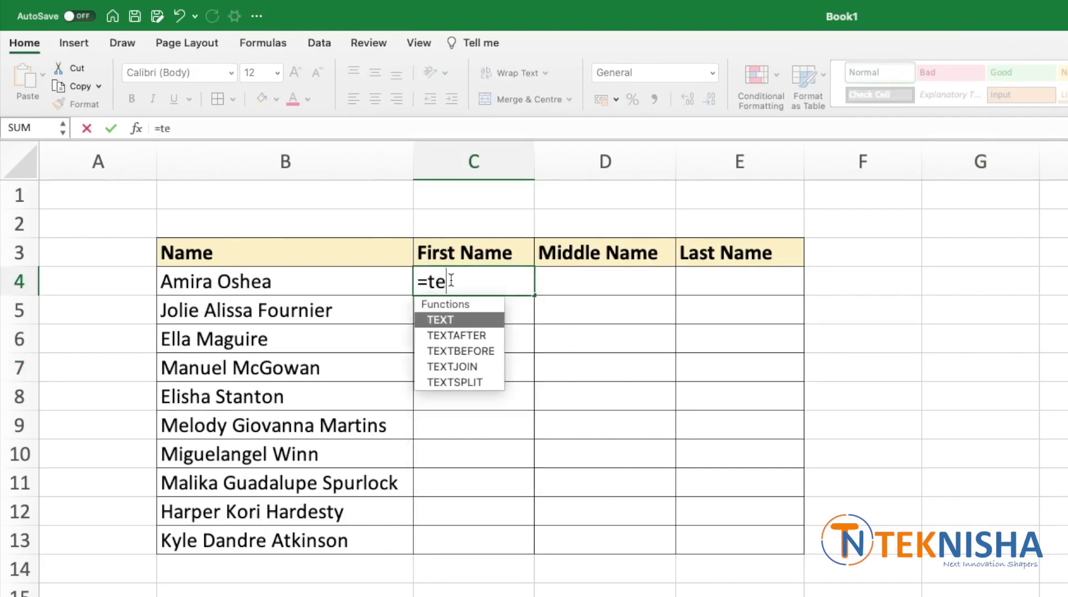
type("xtbefore")
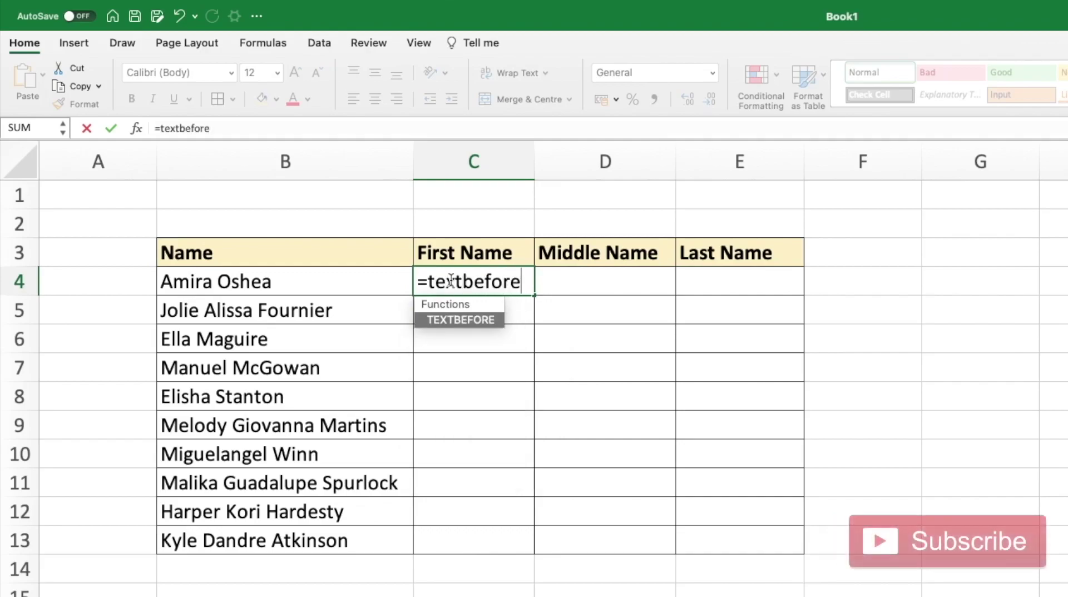
type("(")
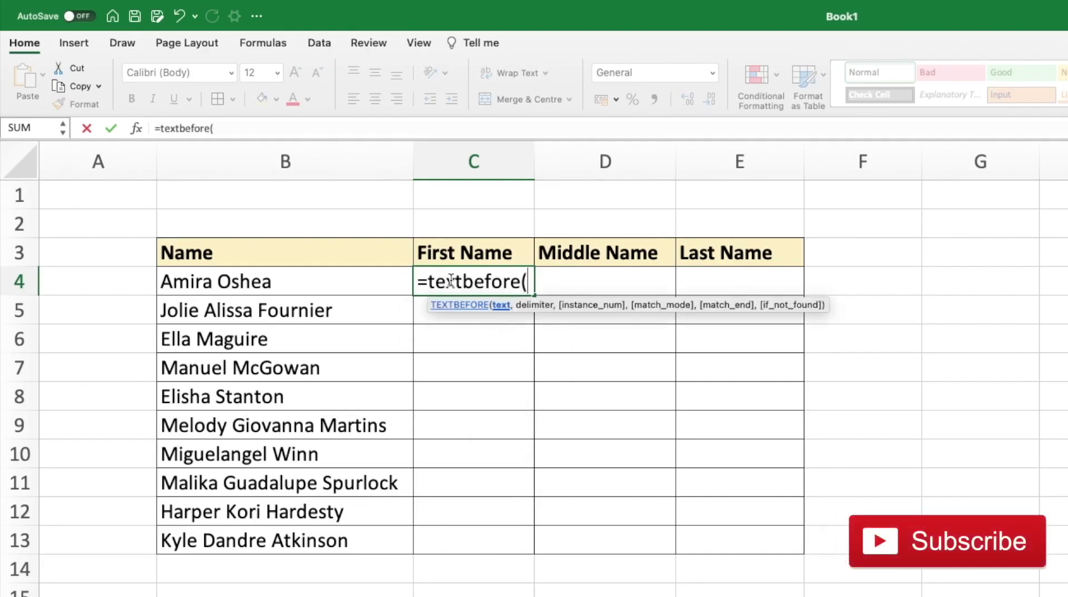
left_click(345, 281)
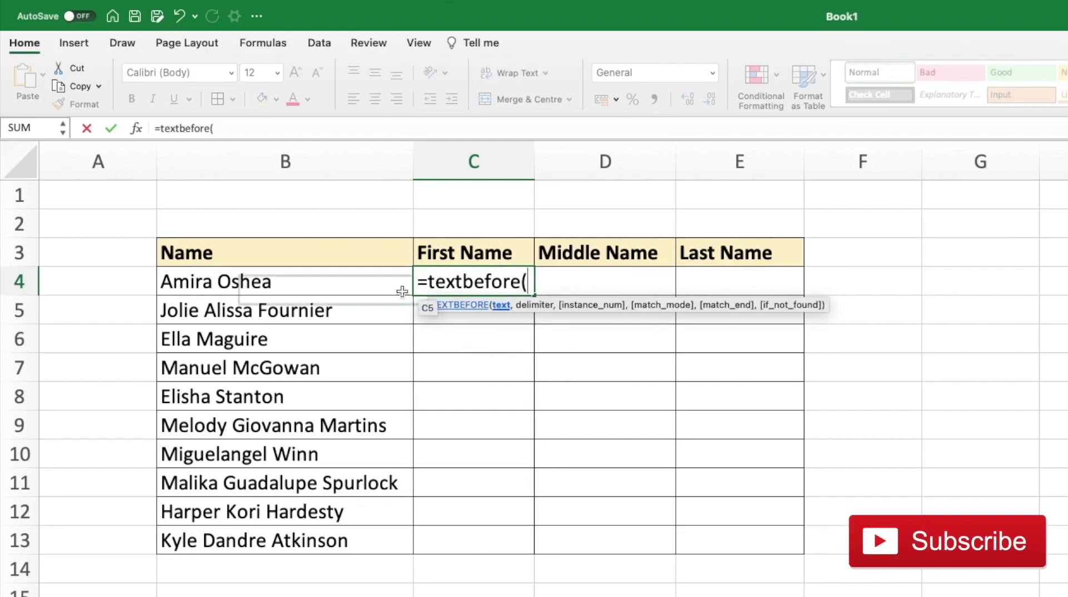
left_click(320, 286)
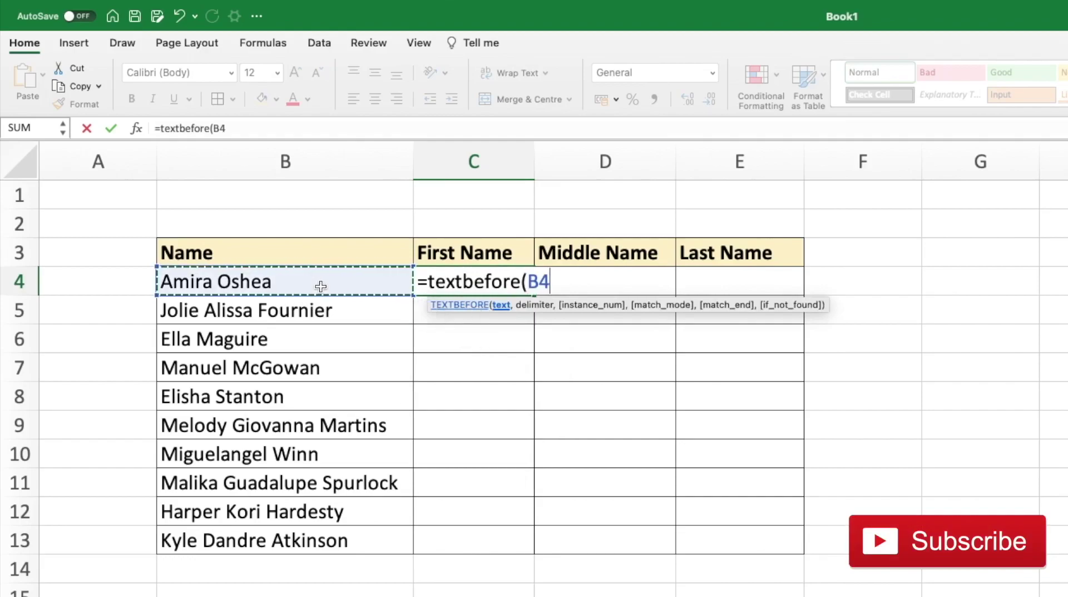
type(",")
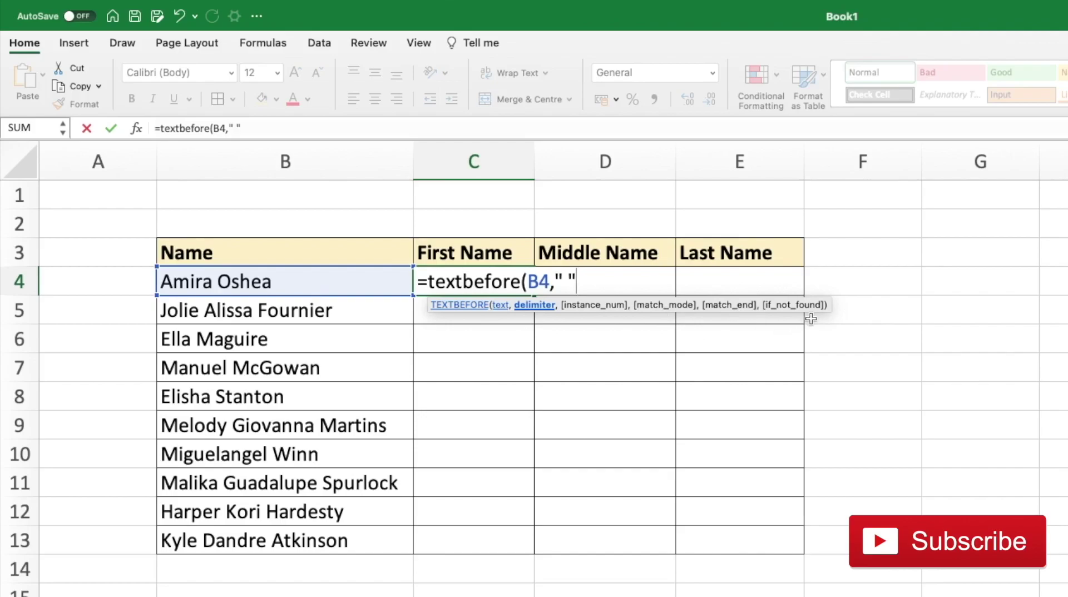
type(")")
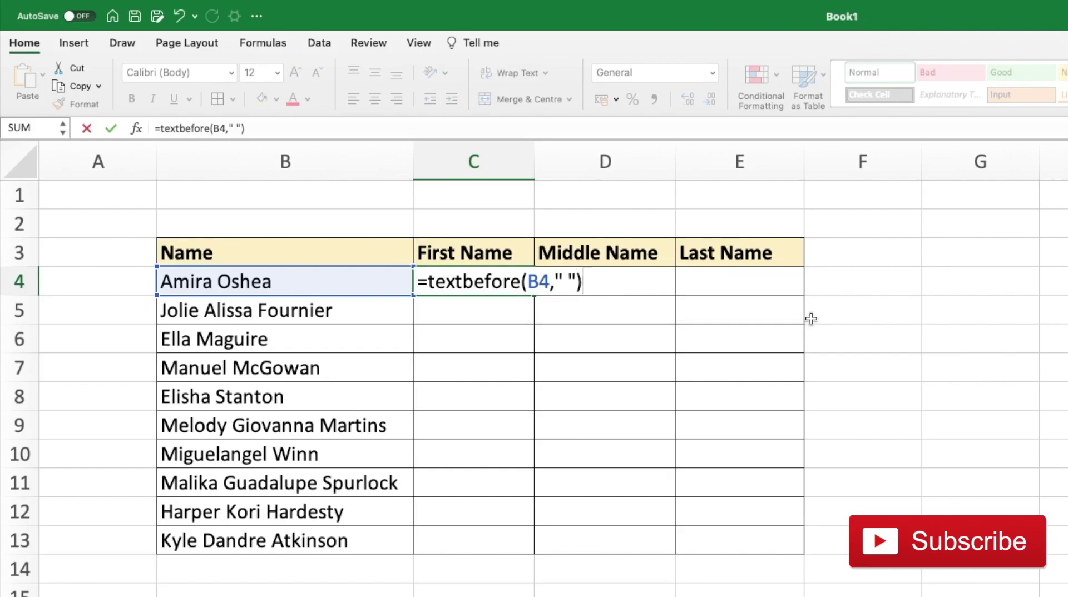
key("Return")
left_click(516, 280)
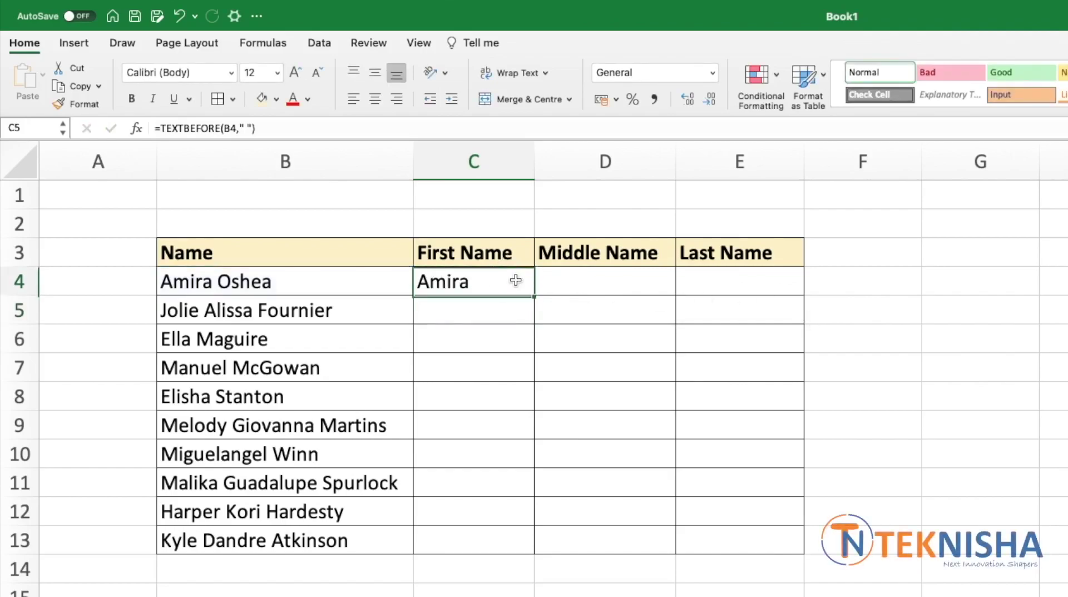
double_click(533, 297)
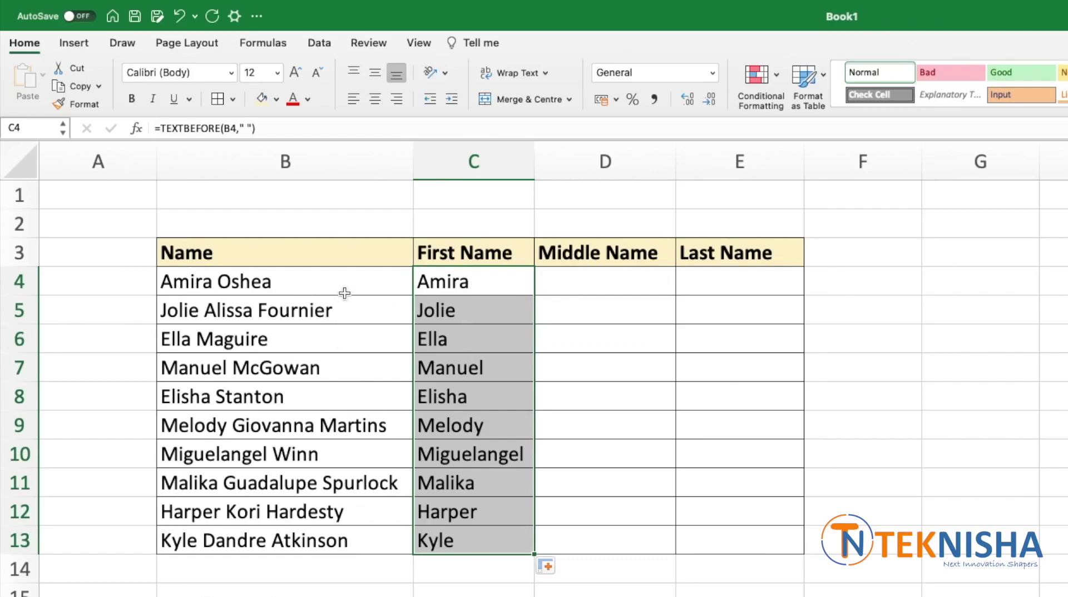
left_click(736, 285)
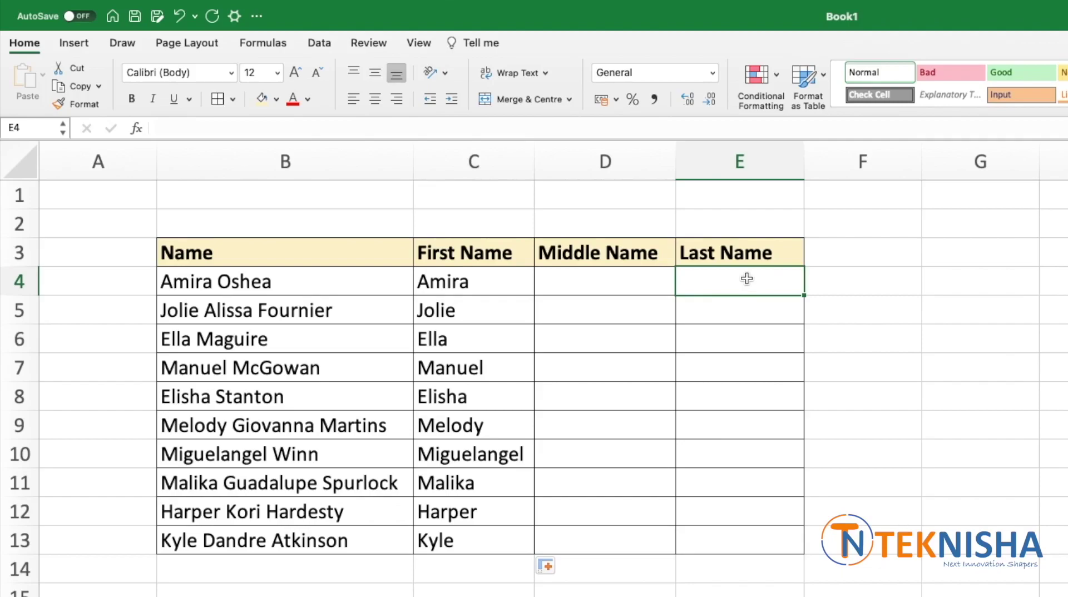
- Enter =TEXTAFTER(B4," ",1) in E4 and fill it down to E13
type("=text")
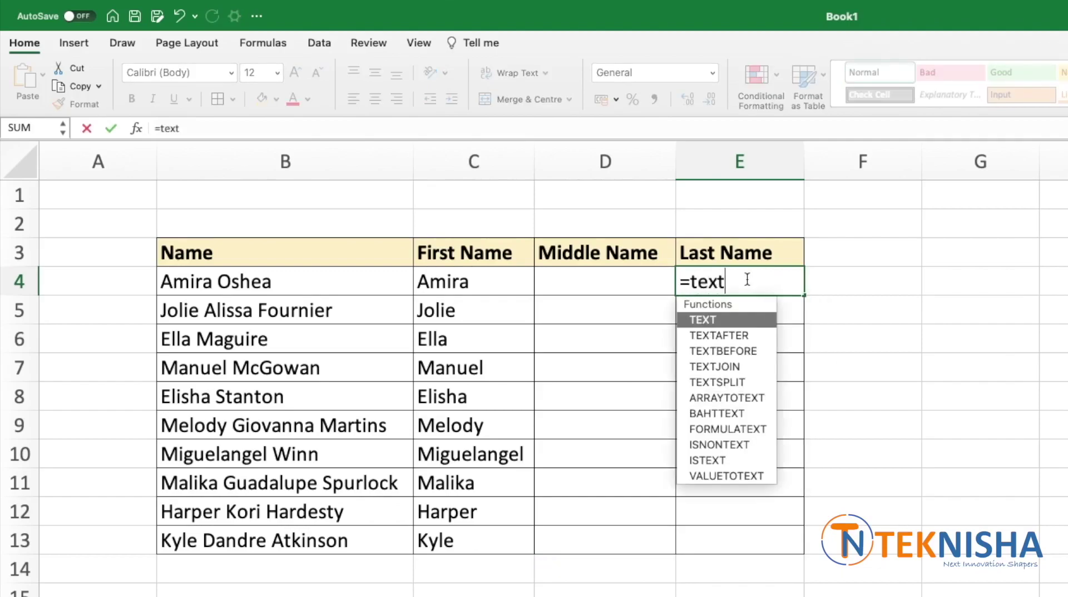
type("after(")
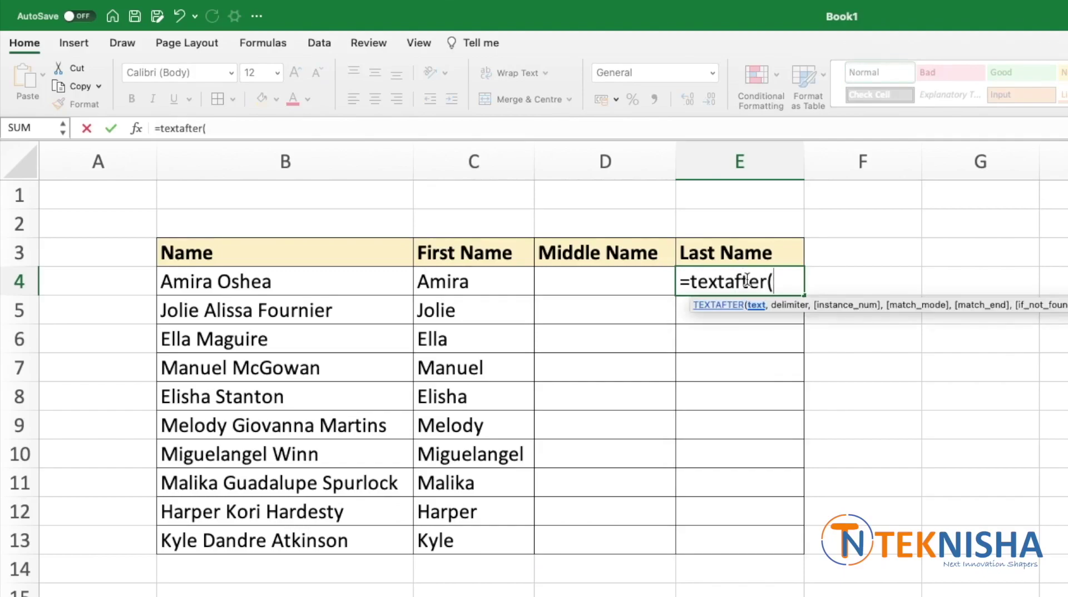
left_click(236, 283)
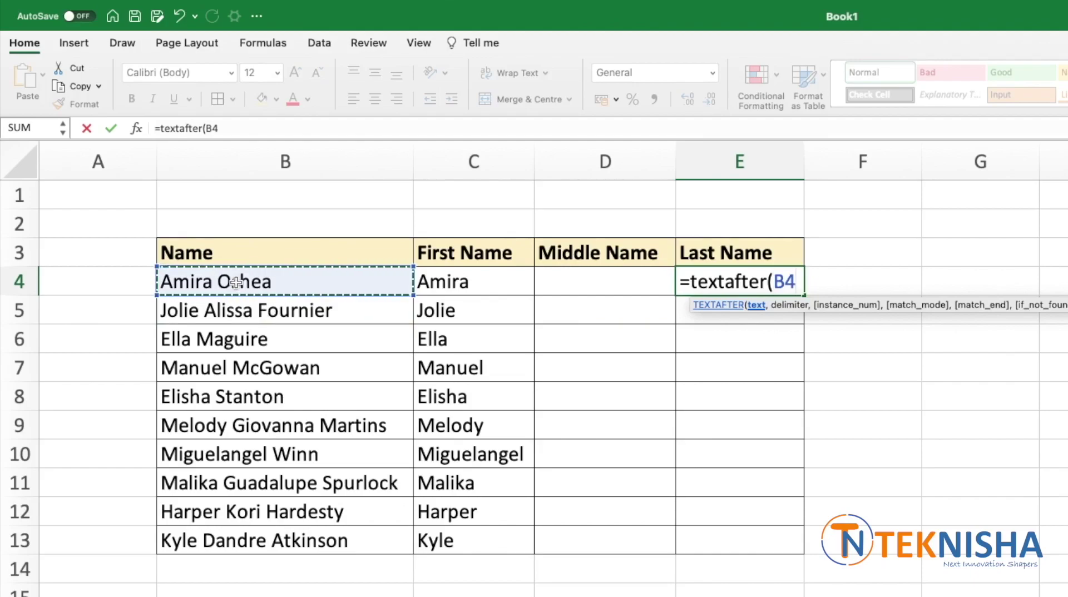
type(",\"")
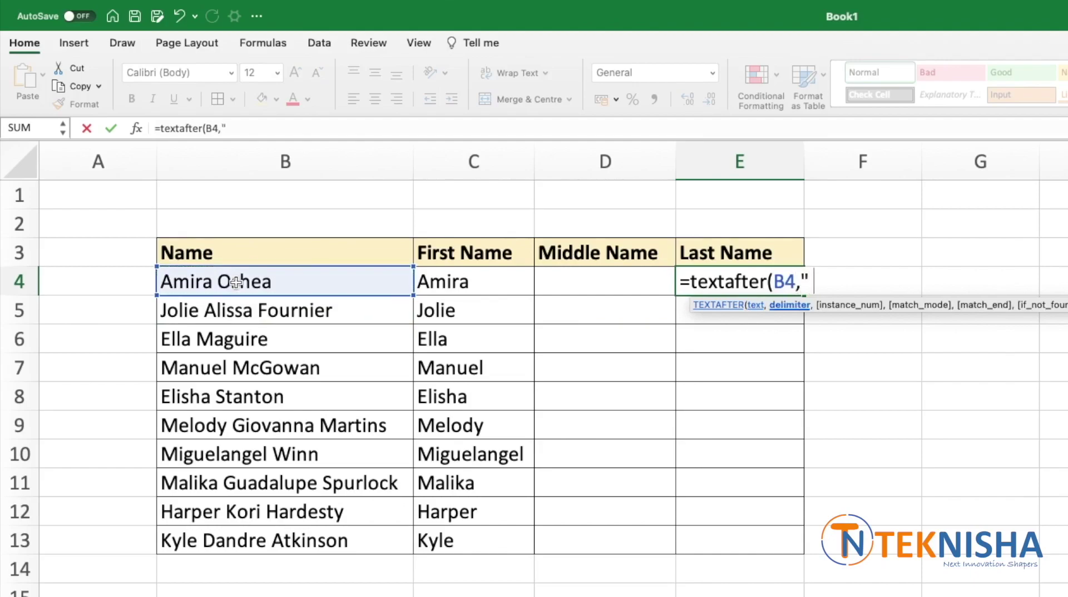
type(" \",")
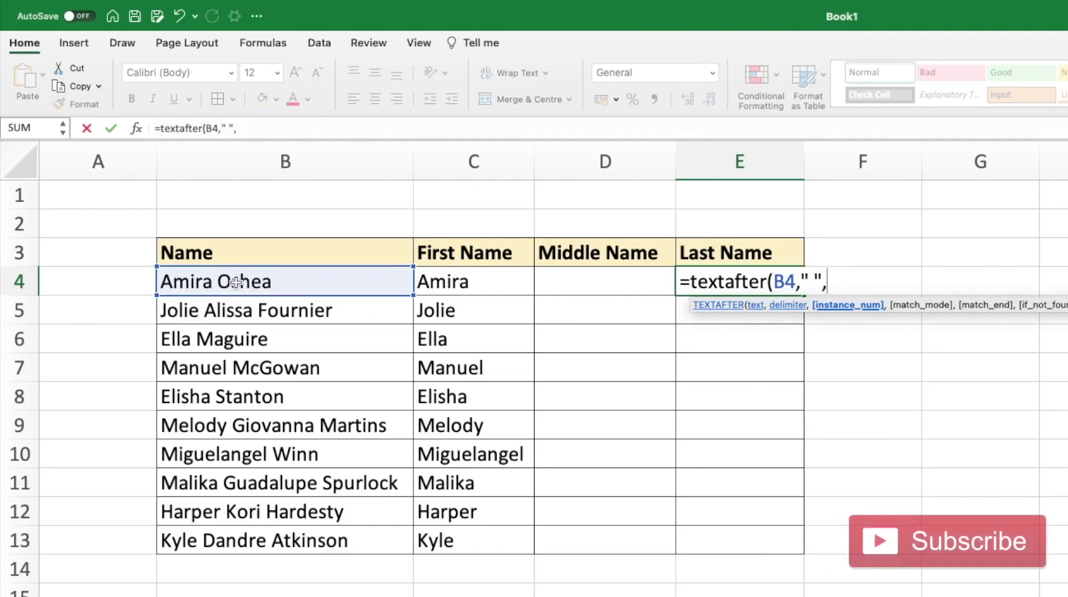
type("1")
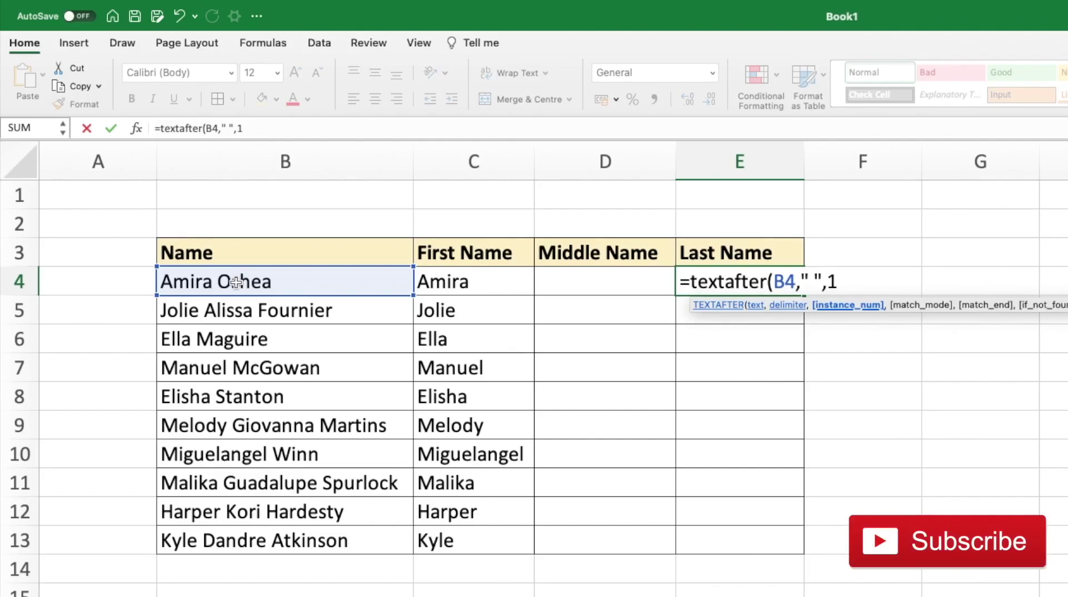
type(")")
key("Return")
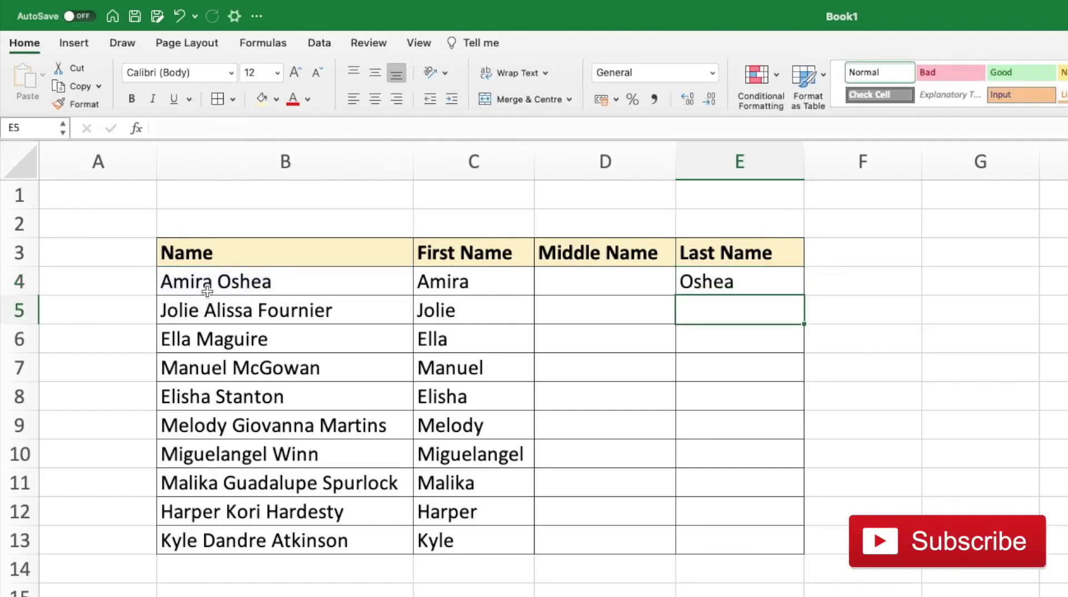
left_click(788, 285)
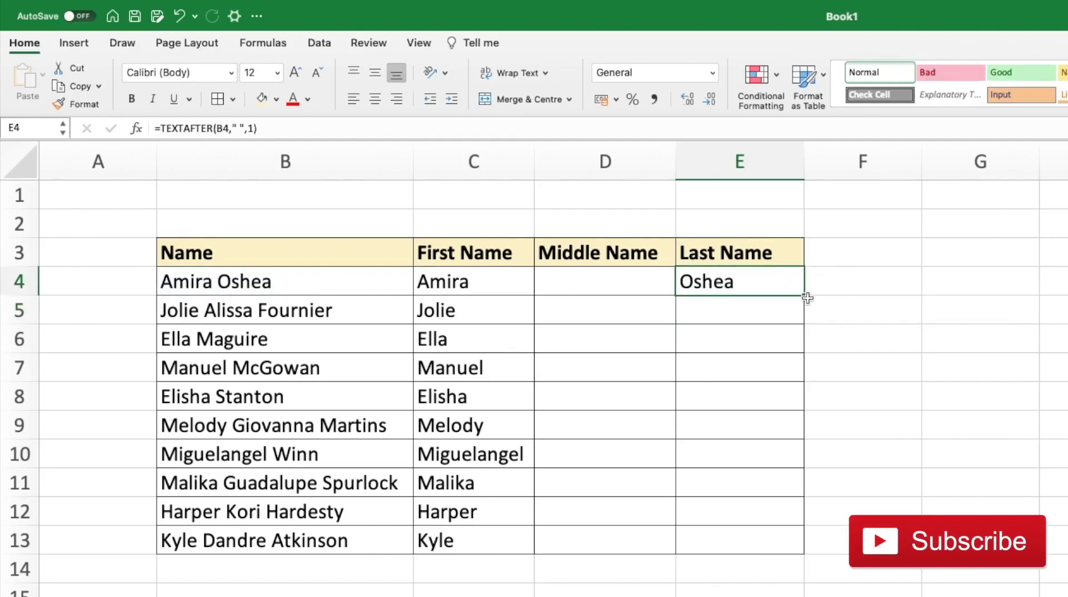
double_click(802, 293)
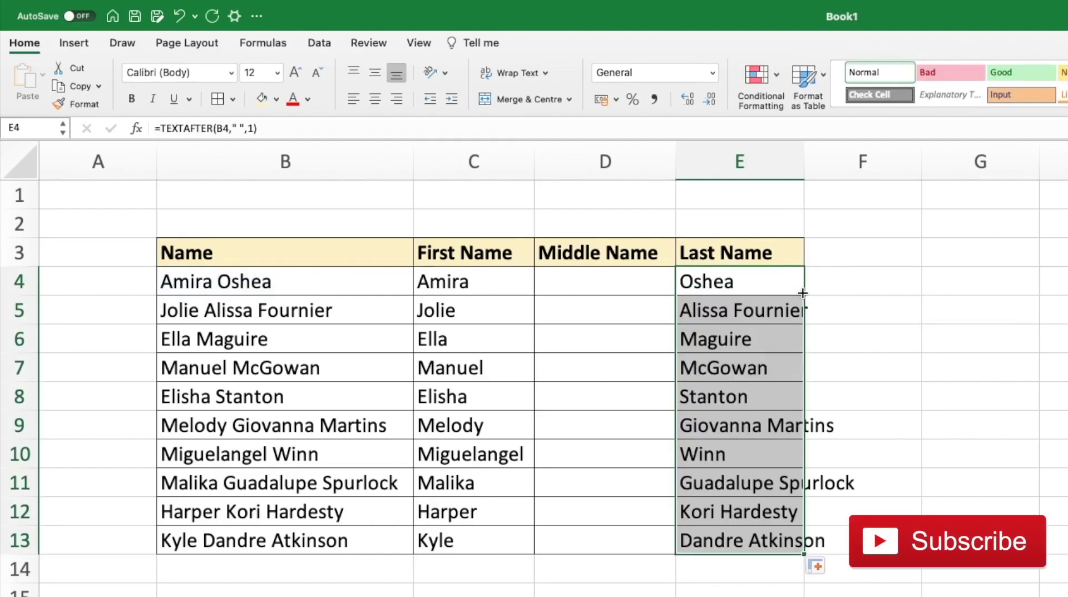
- Clear the last-name results from E5:E13, keeping only E4's formula
left_click(767, 313)
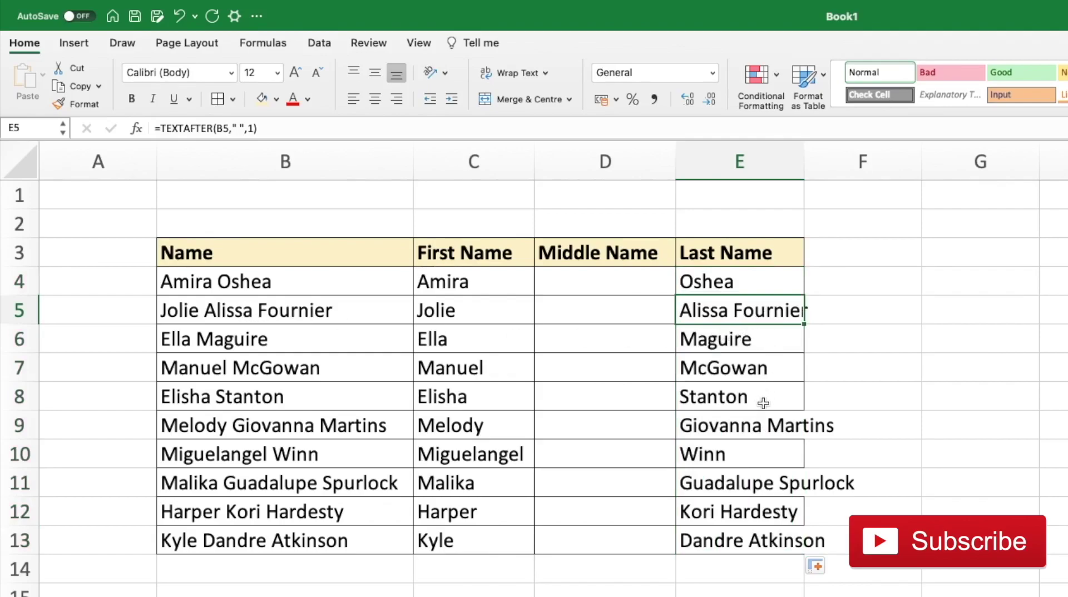
left_click_drag(740, 309, 827, 541)
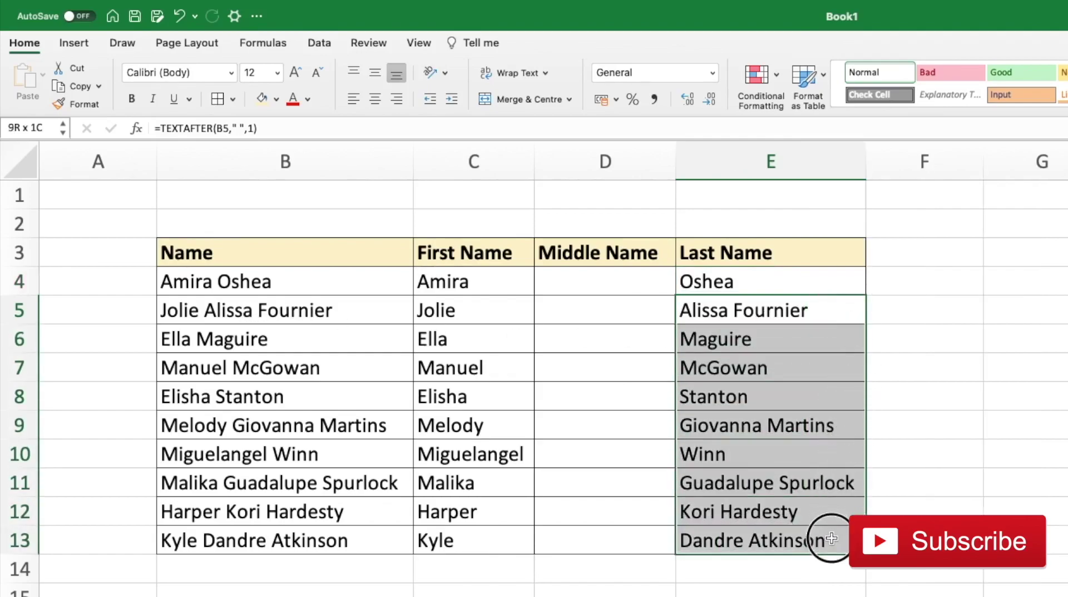
key("Delete")
left_click(775, 286)
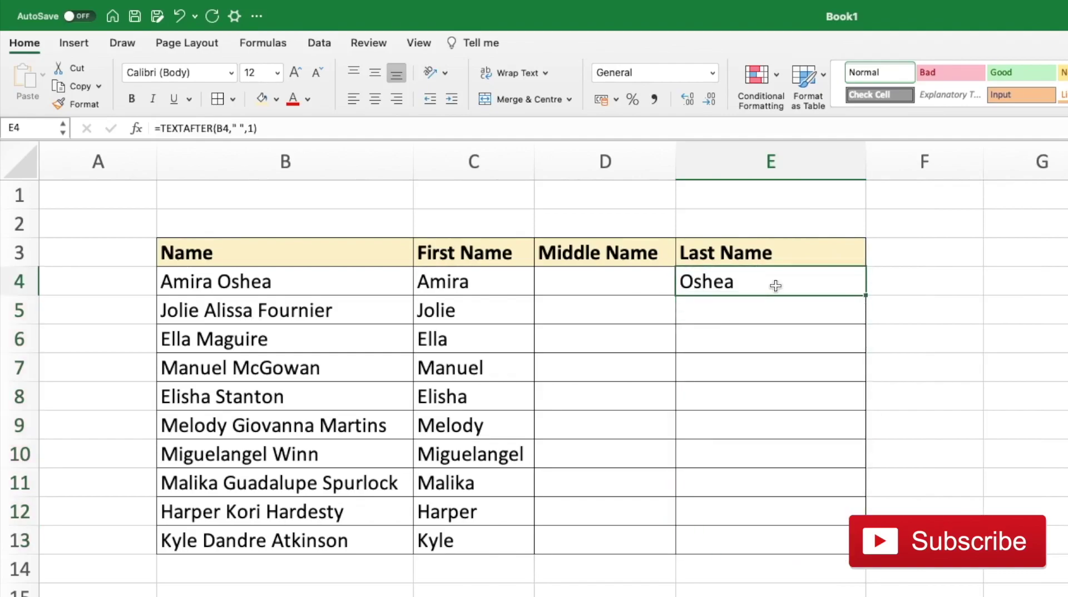
- Change E4 to =TEXTAFTER(B4," ",-1) and fill it down through E13
left_click(270, 130)
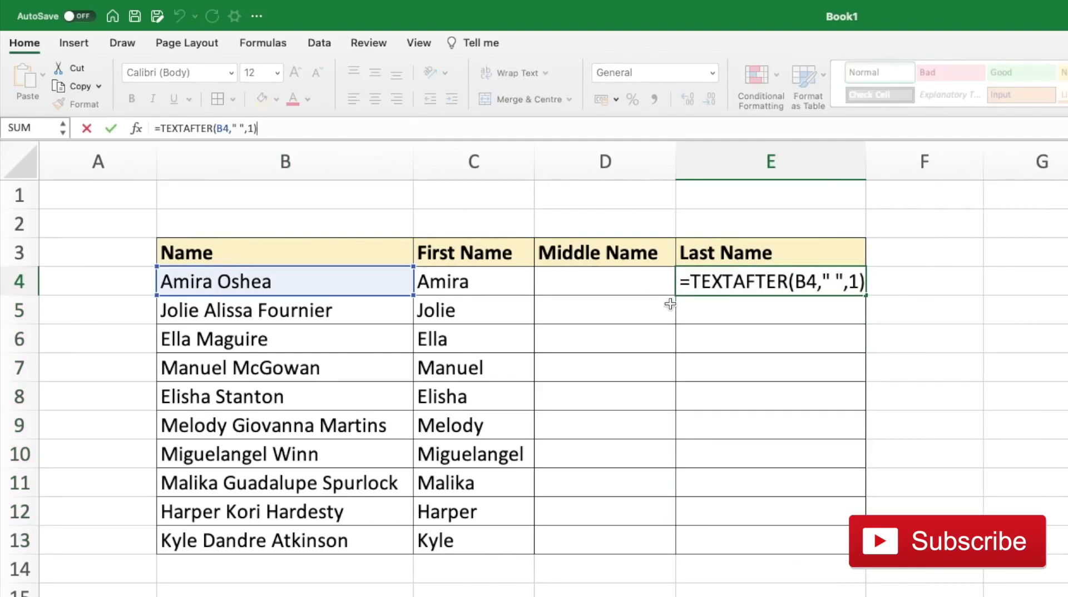
left_click(863, 283)
key("BackSpace")
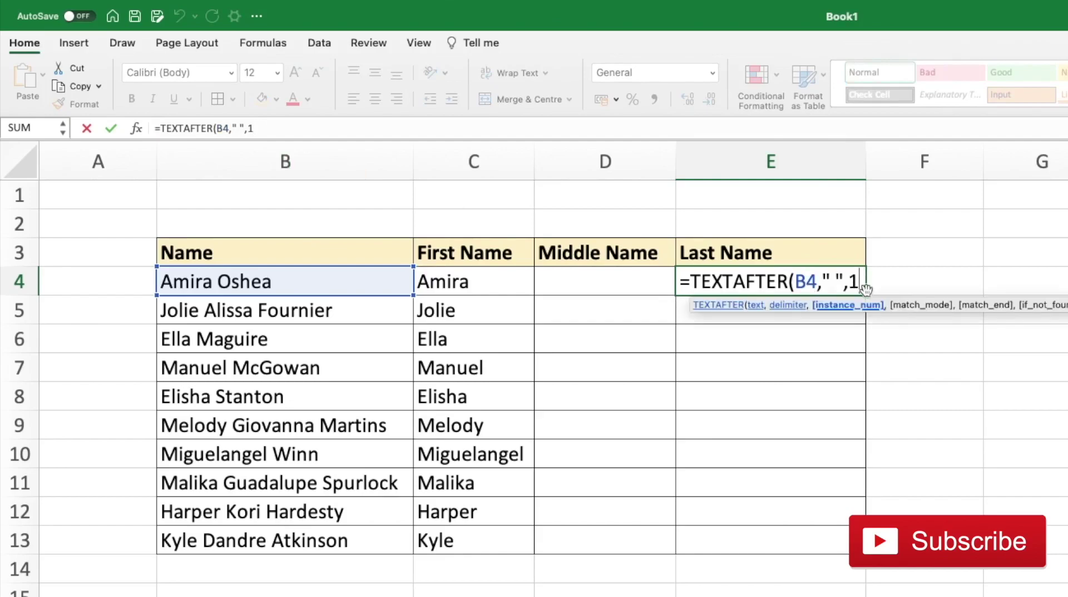
key("BackSpace")
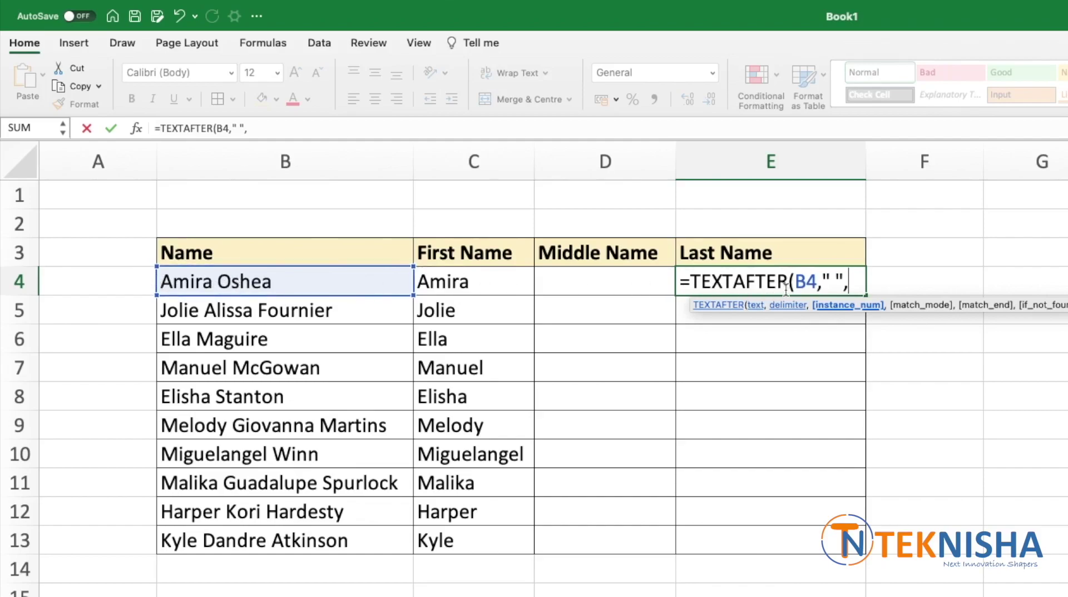
type("1)")
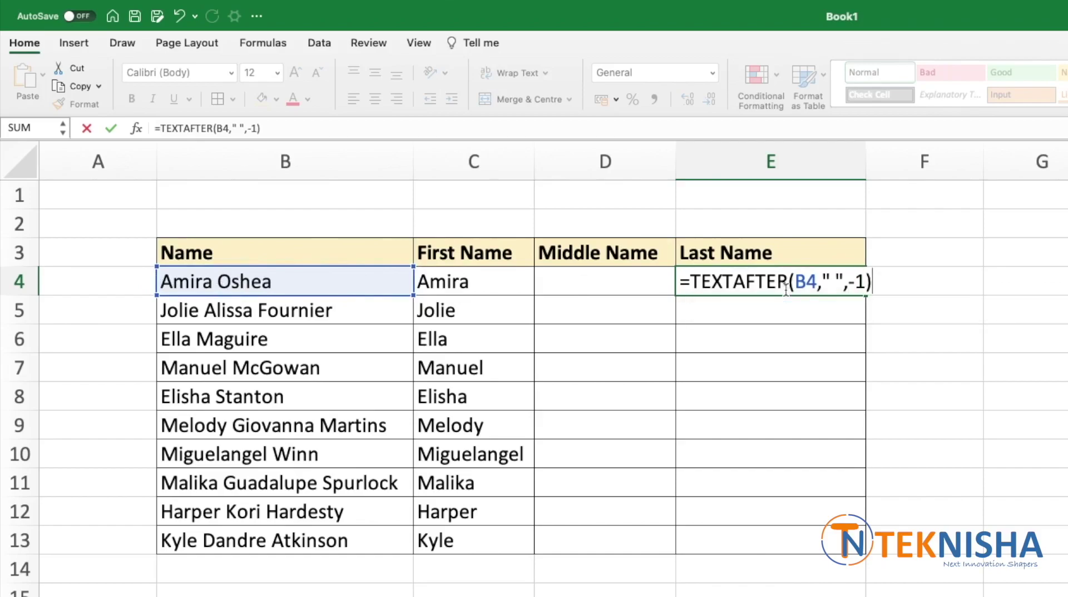
key("Return")
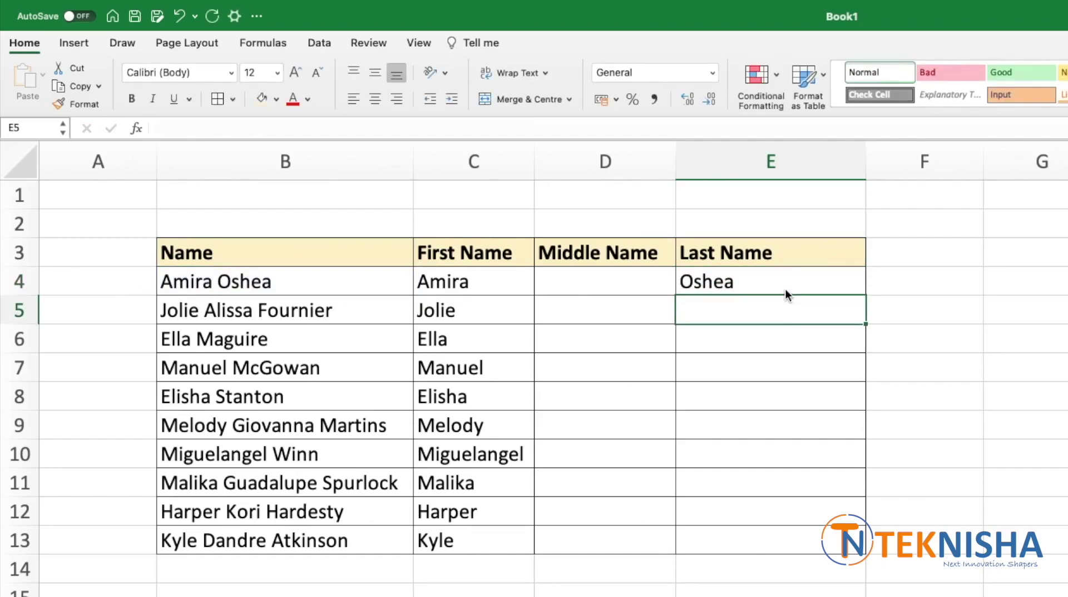
left_click(760, 278)
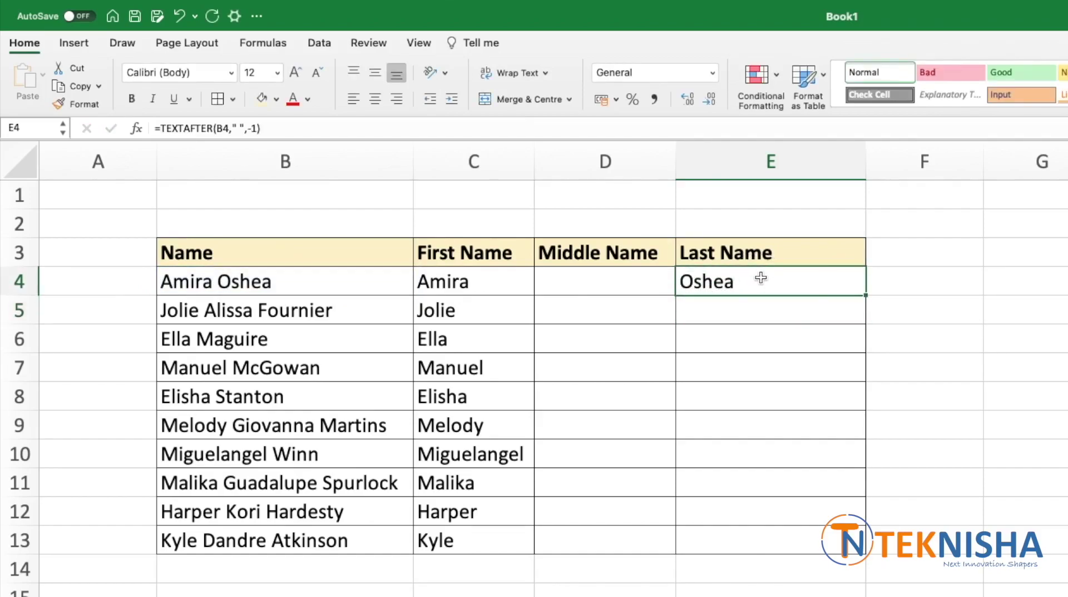
double_click(866, 295)
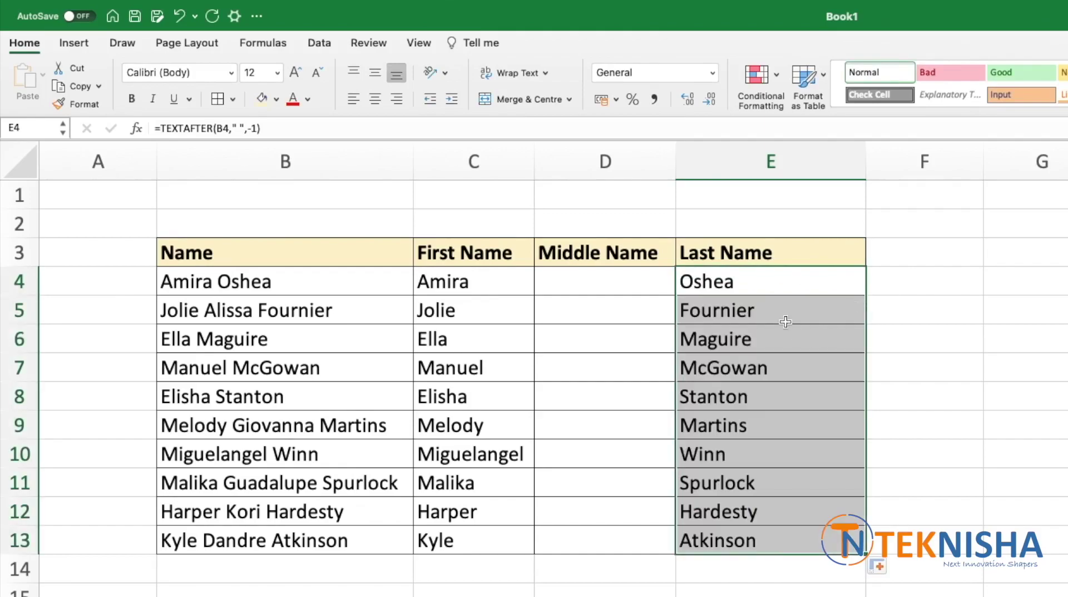
- Review E4's revised formula without changing it
left_click(826, 286)
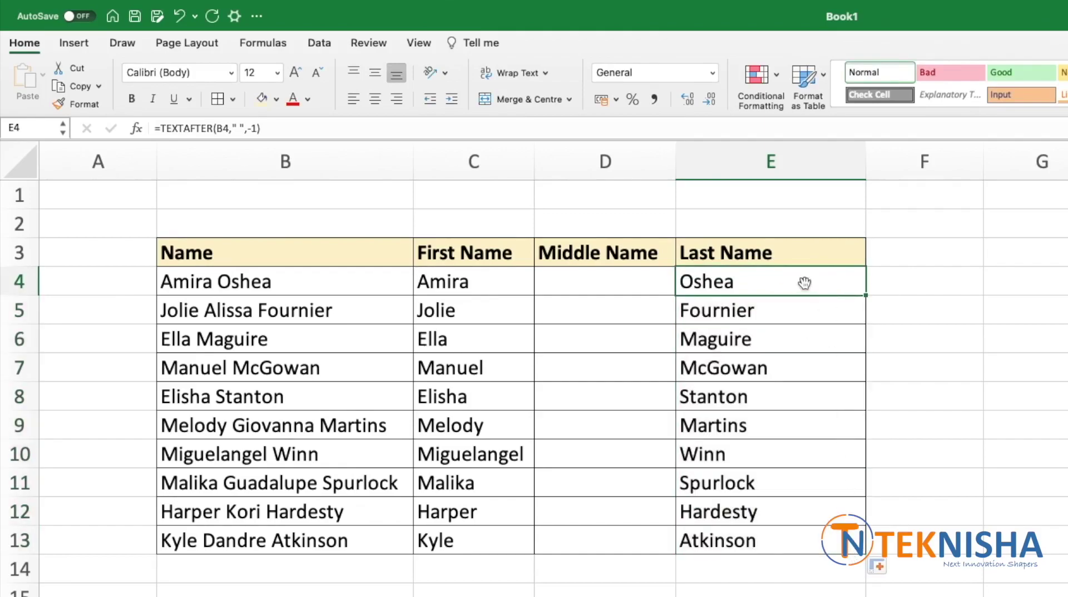
double_click(804, 283)
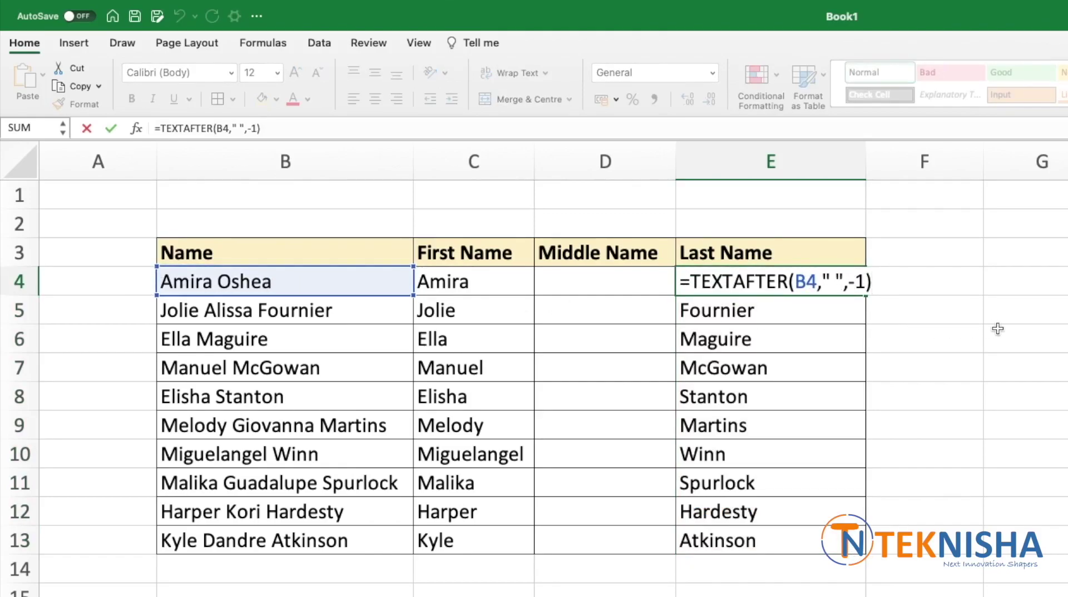
key("Escape")
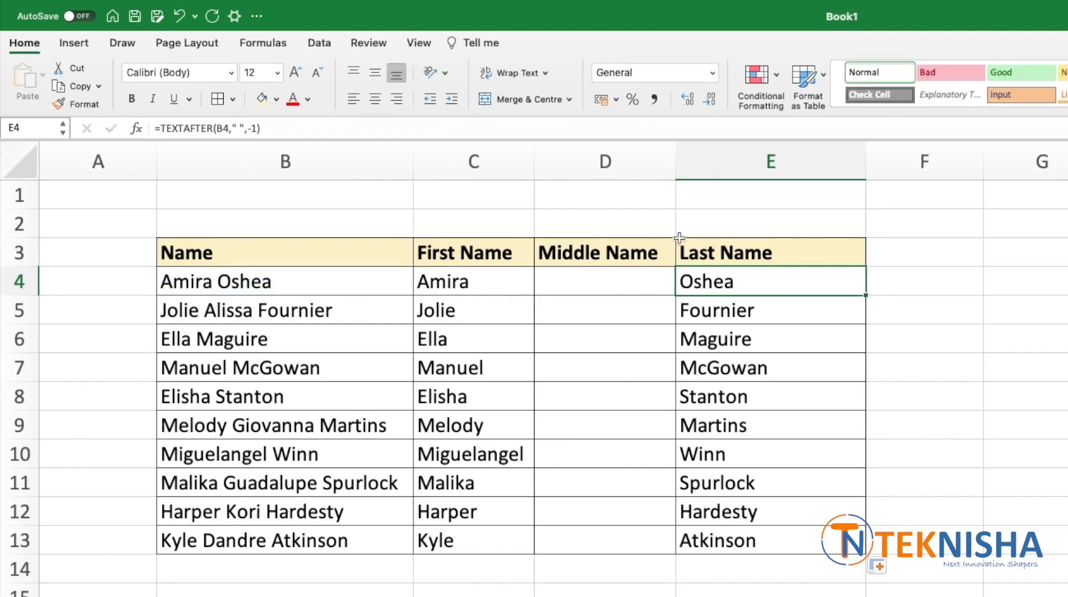
left_click(626, 286)
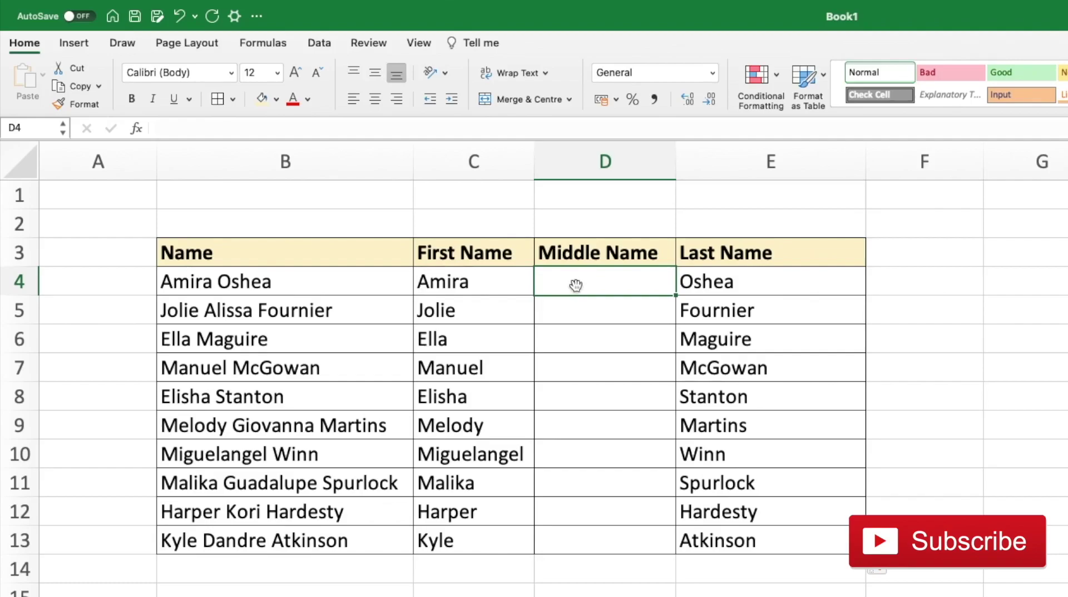
- Enter =TEXTBEFORE(B4," ",2) in D4 and fill it down to D13
type("=t")
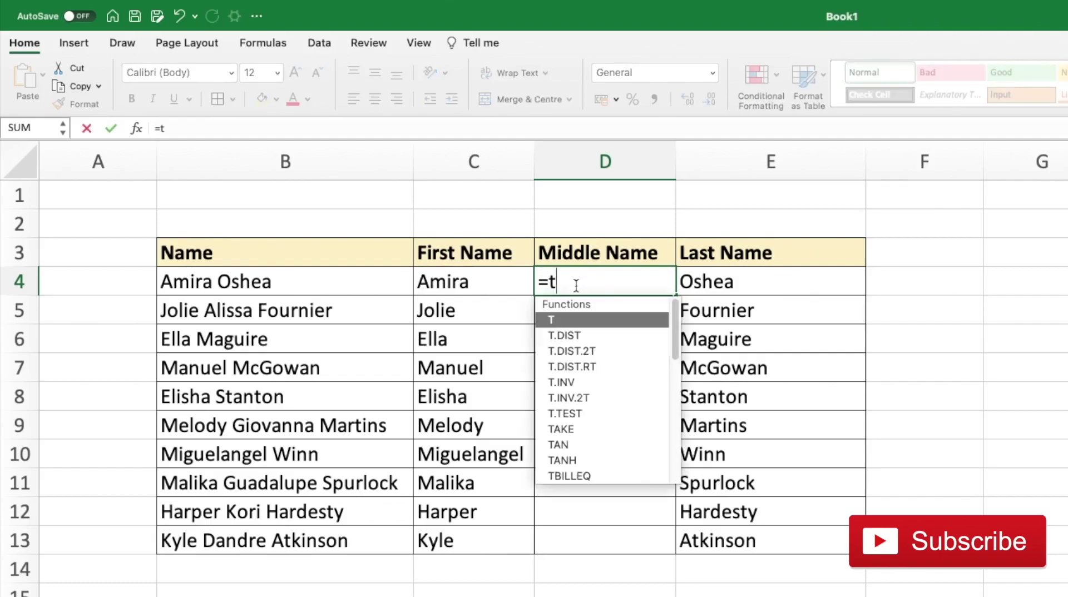
type("extbefore")
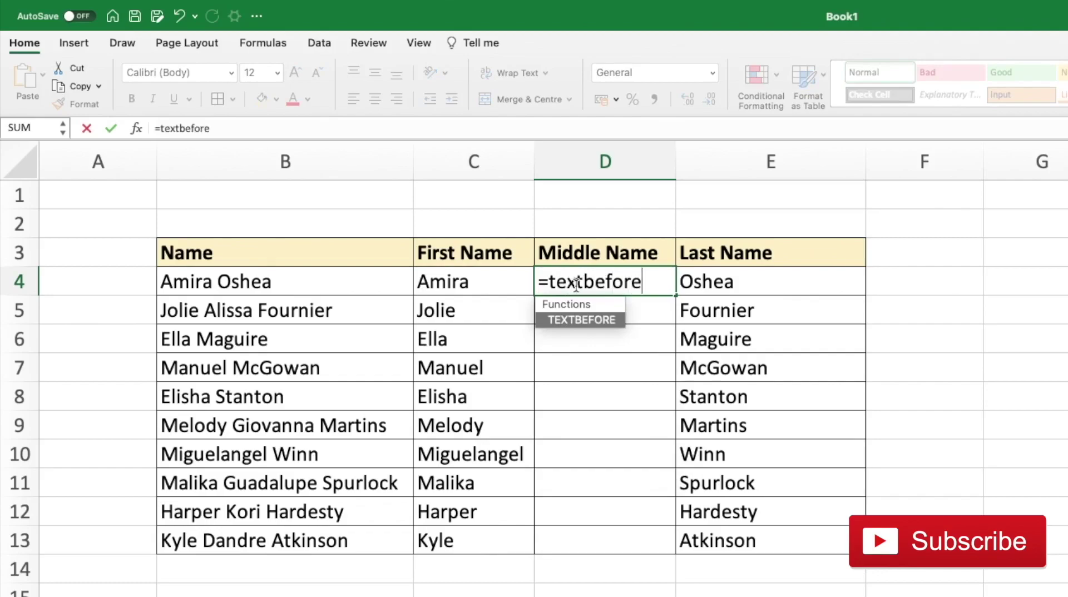
type("(")
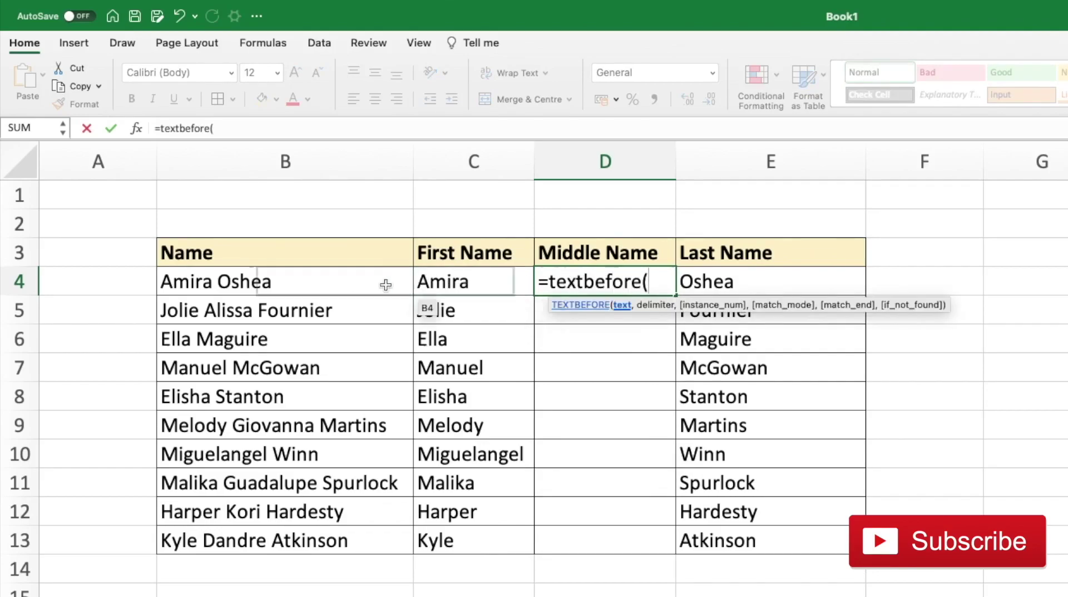
left_click(325, 283)
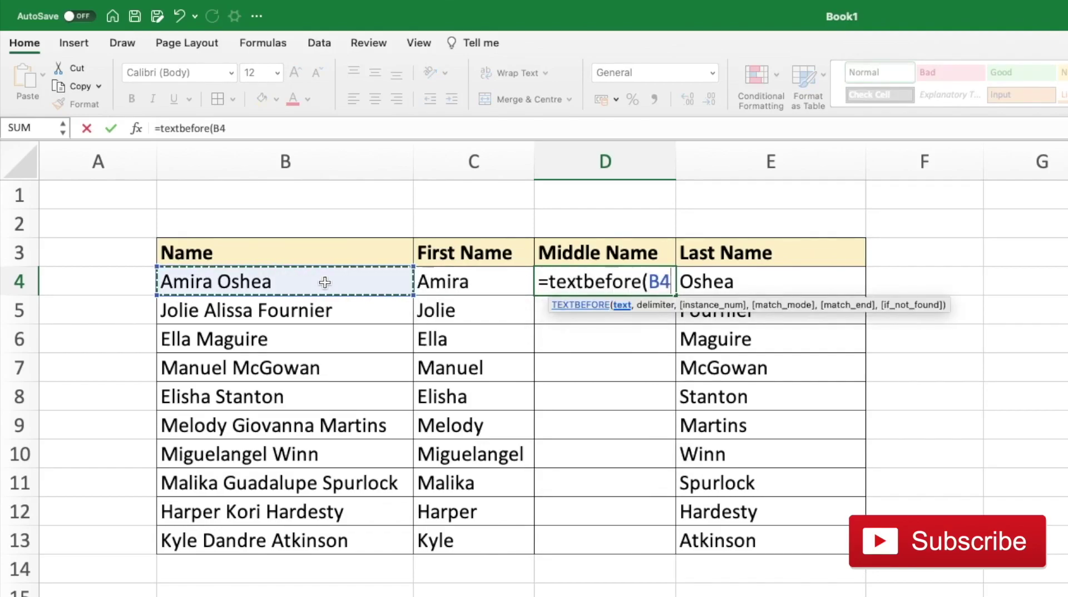
type(",\" \"")
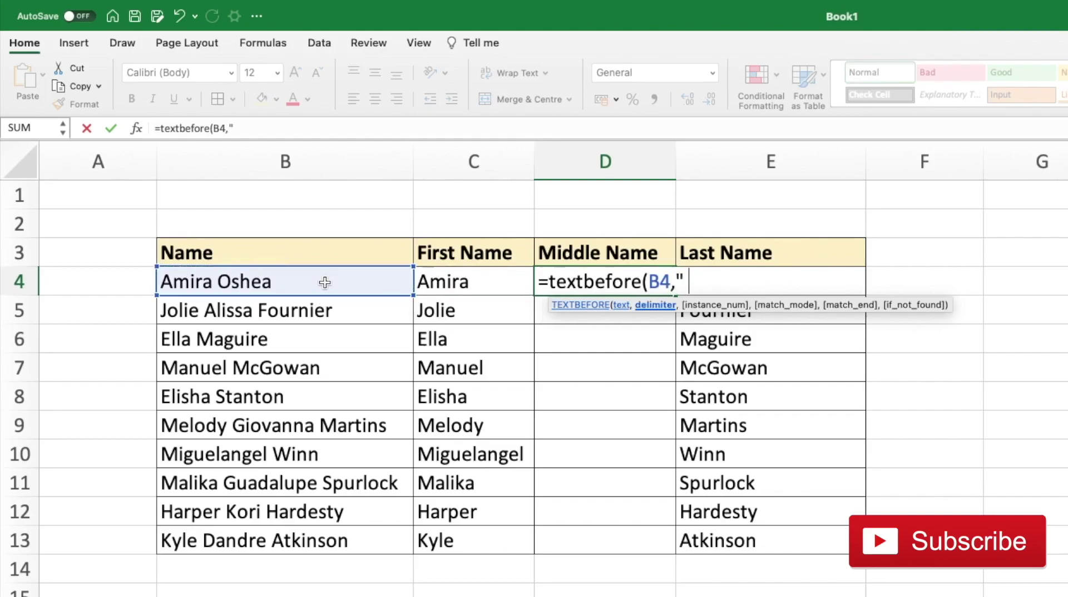
type(",")
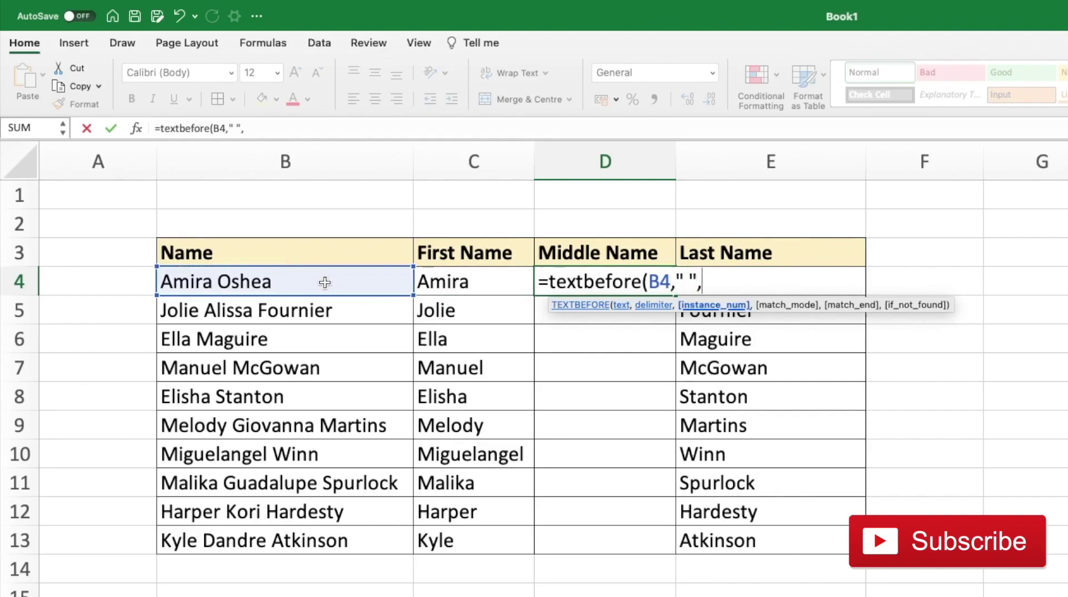
type("2)")
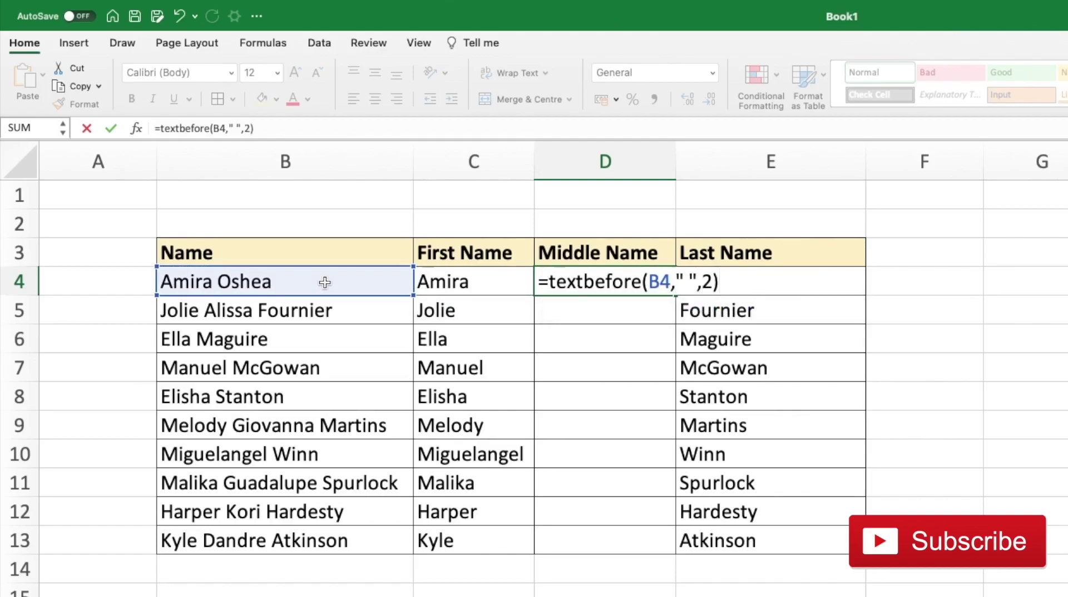
key("Return")
left_click(605, 281)
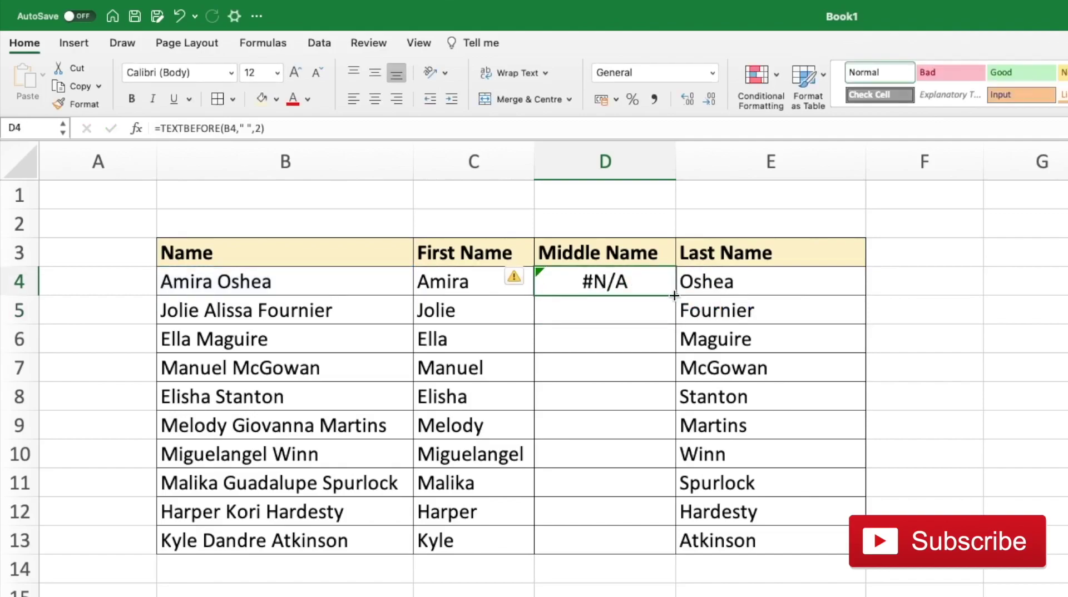
double_click(674, 295)
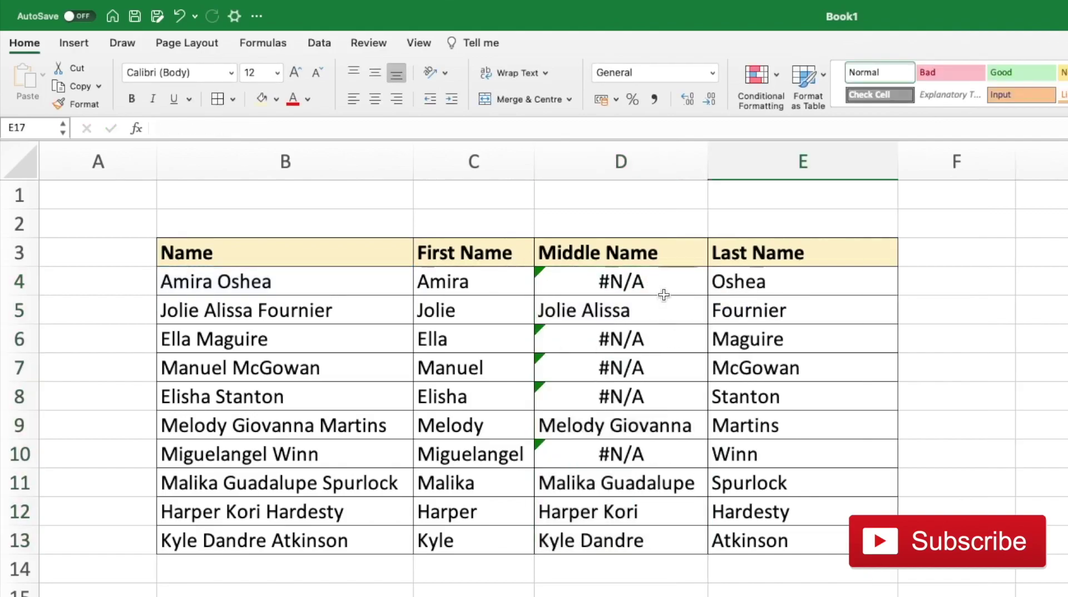
- Inspect the middle-name results in D4, D6, D7 and D8, including the #N/A values
left_click(661, 283)
left_click(661, 343)
left_click(661, 376)
left_click(661, 398)
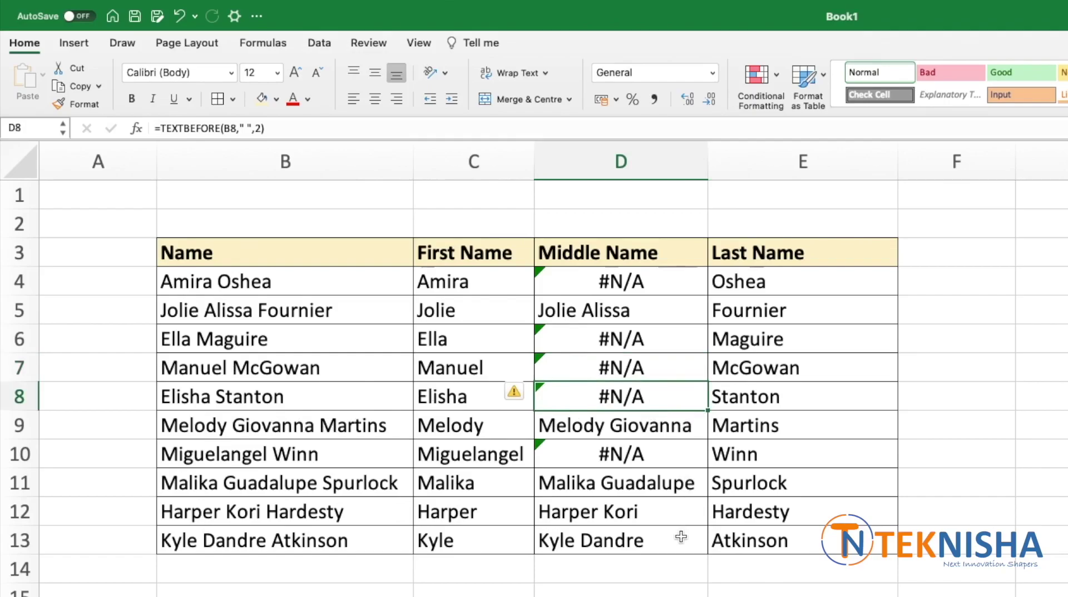
left_click(667, 281)
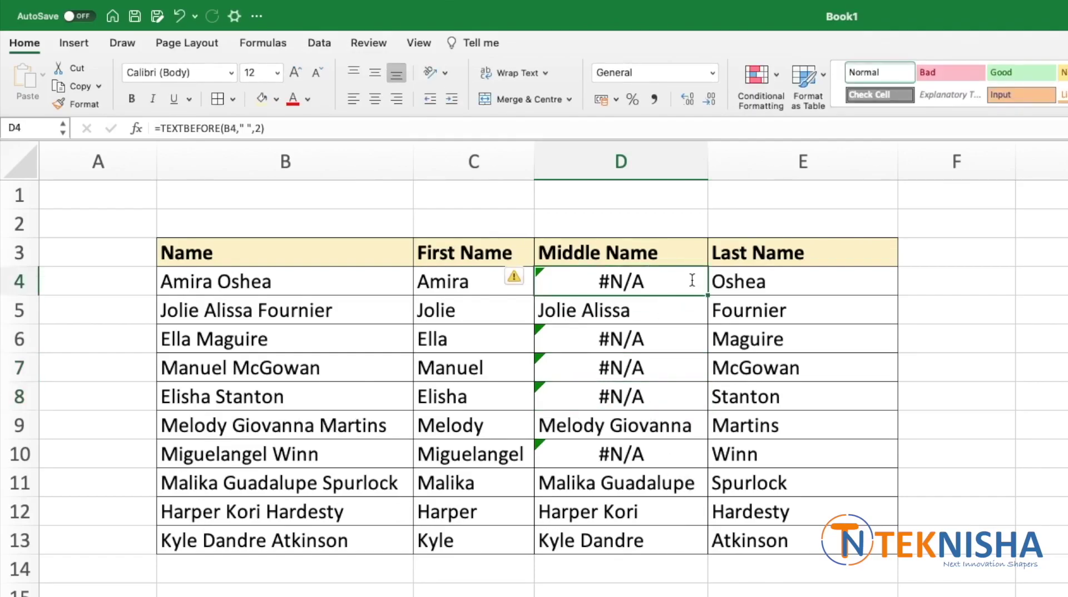
- Add an empty-text if_not_found argument so D4 reads =TEXTBEFORE(B4," ",2,,,"")
double_click(691, 280)
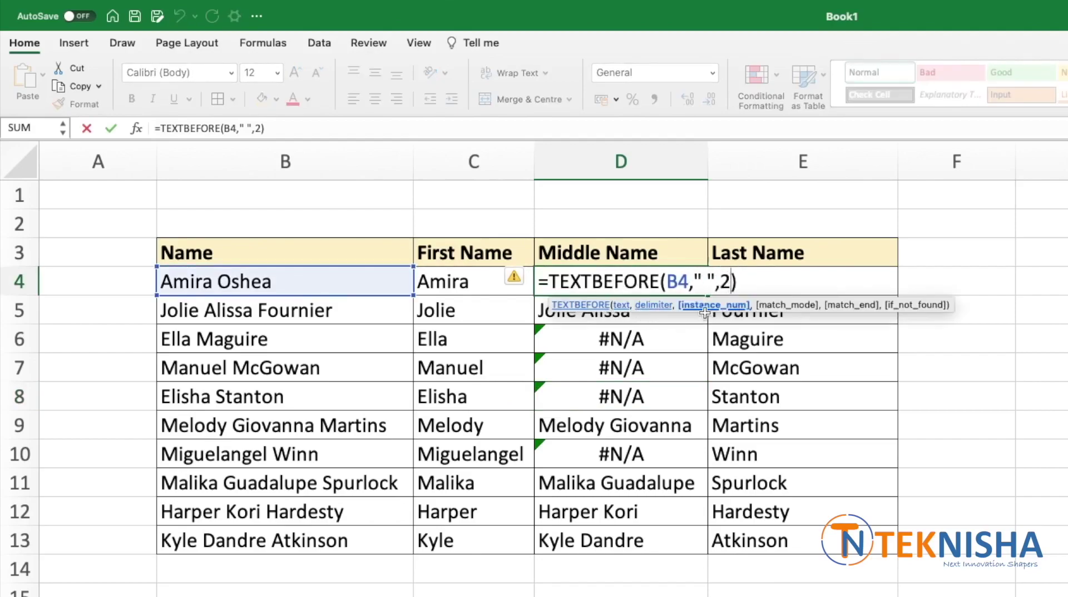
type(",")
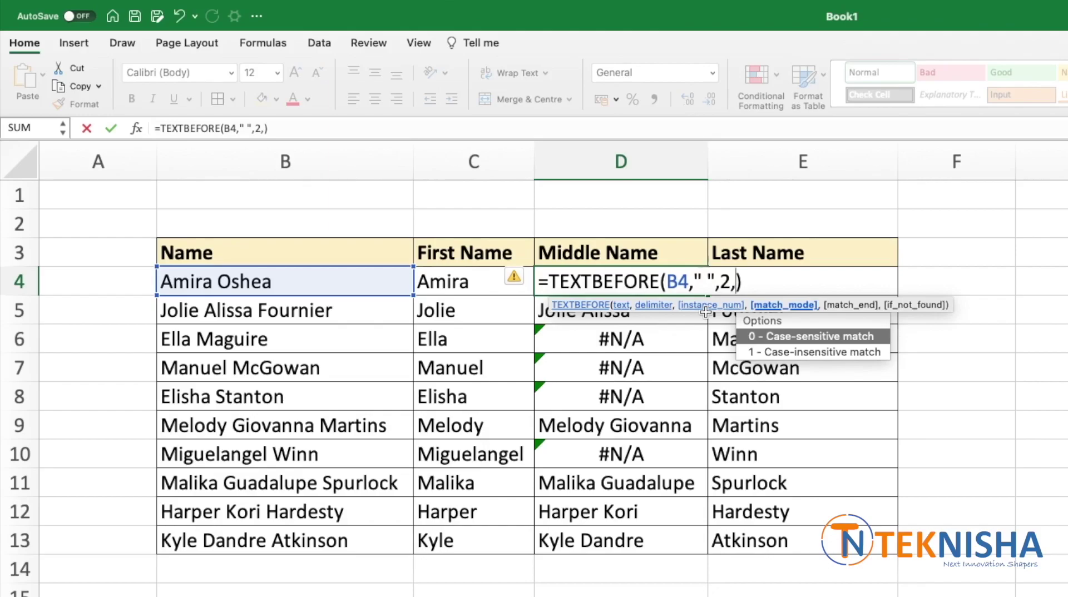
type(",")
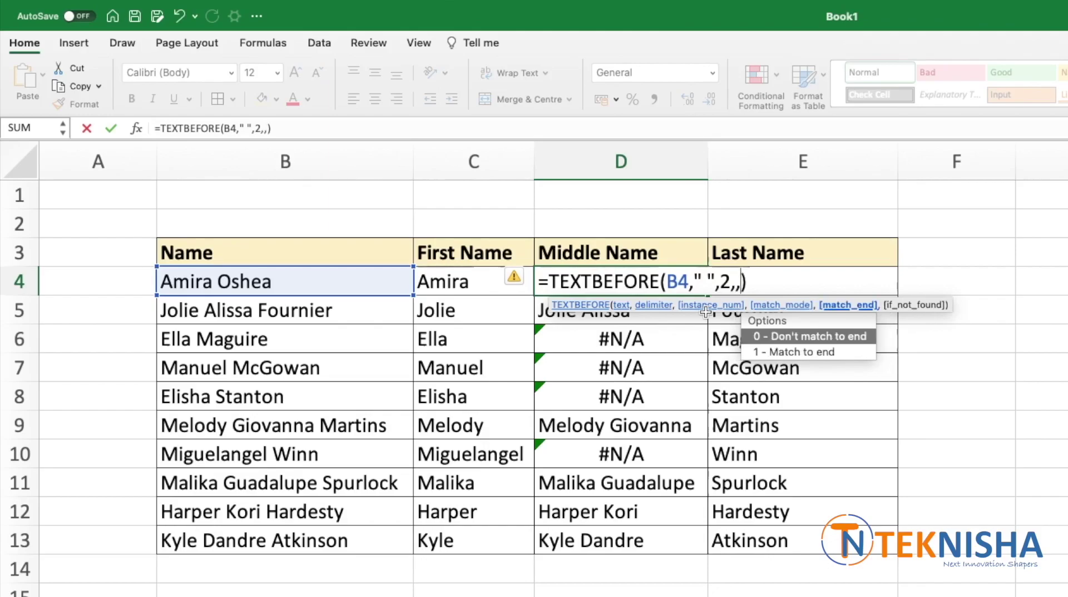
type(",")
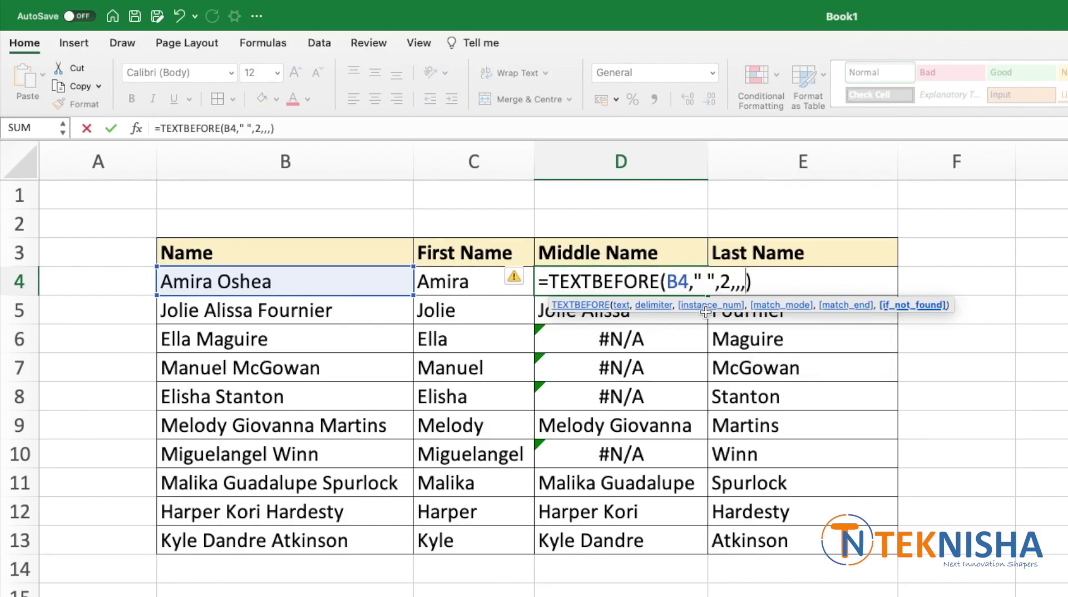
type("\"\"")
key("Return")
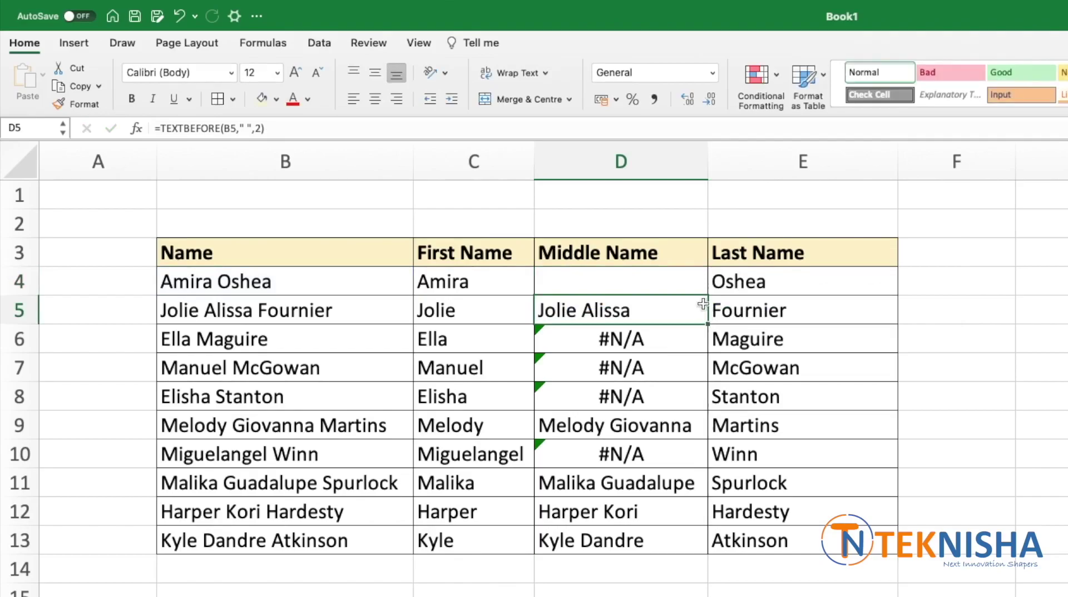
left_click(682, 285)
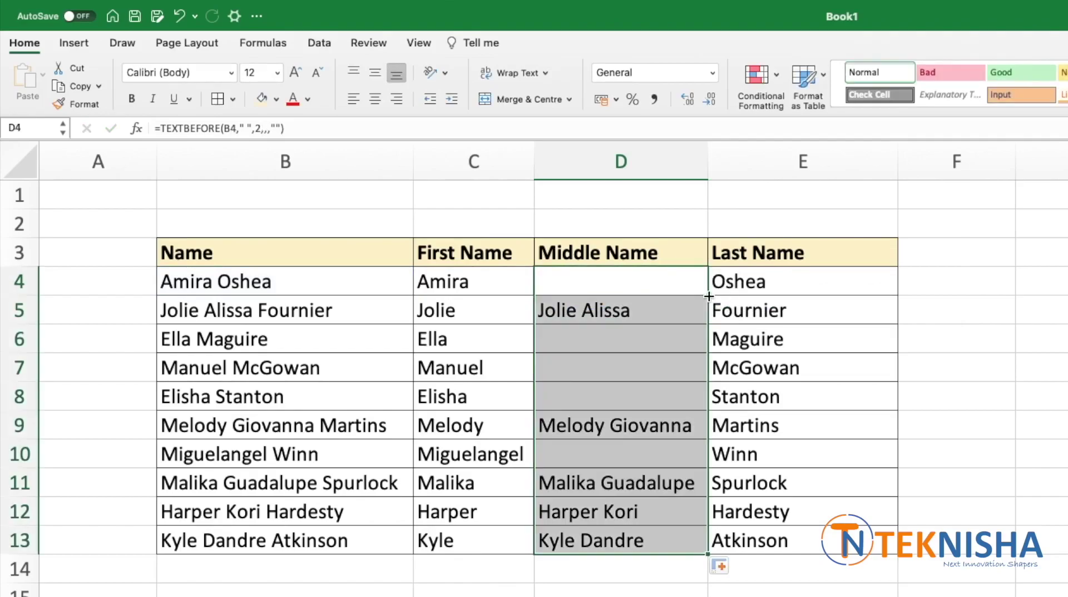
- Copy D4's revised formula down to D13 so two-word names show blank
double_click(707, 296)
left_click(645, 275)
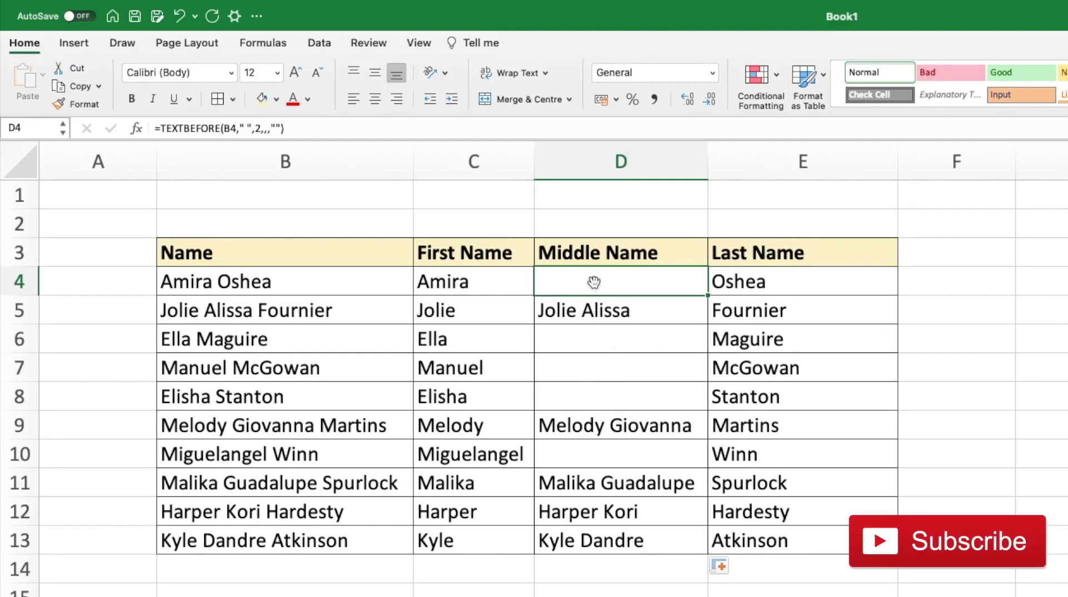
left_click(317, 127)
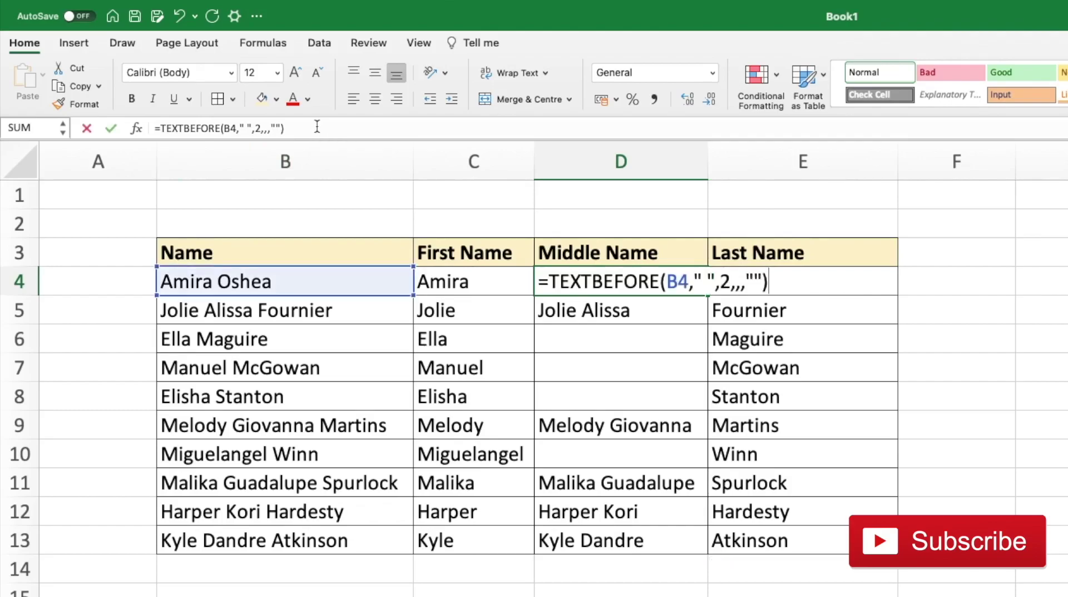
- Wrap D4's formula to read =TEXTAFTER(TEXTBEFORE(B4," ",2,,,"")," ",,,,"")
left_click(161, 128)
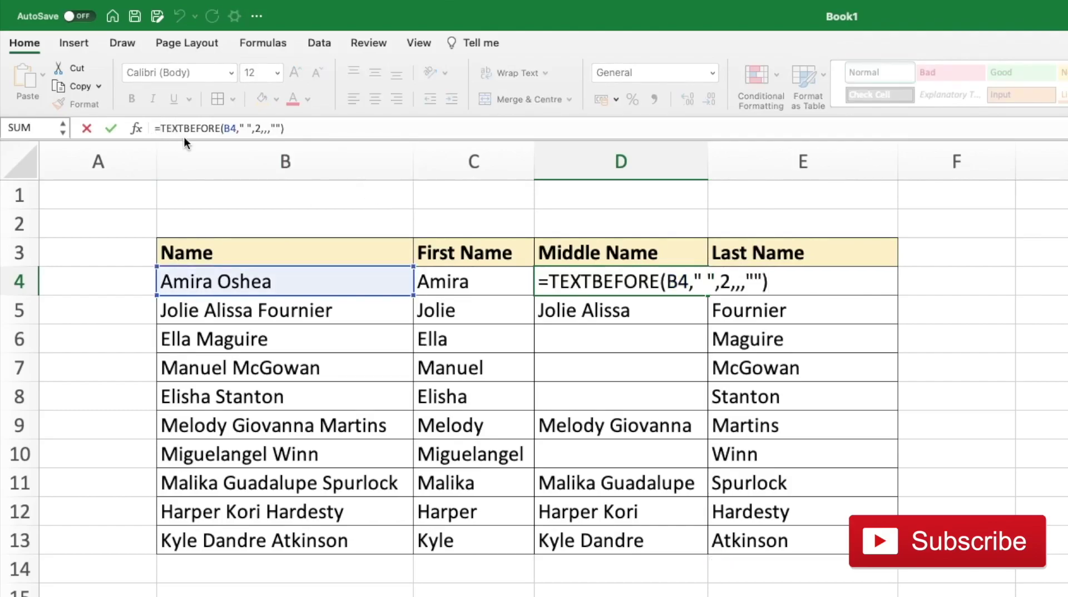
type("Textaf")
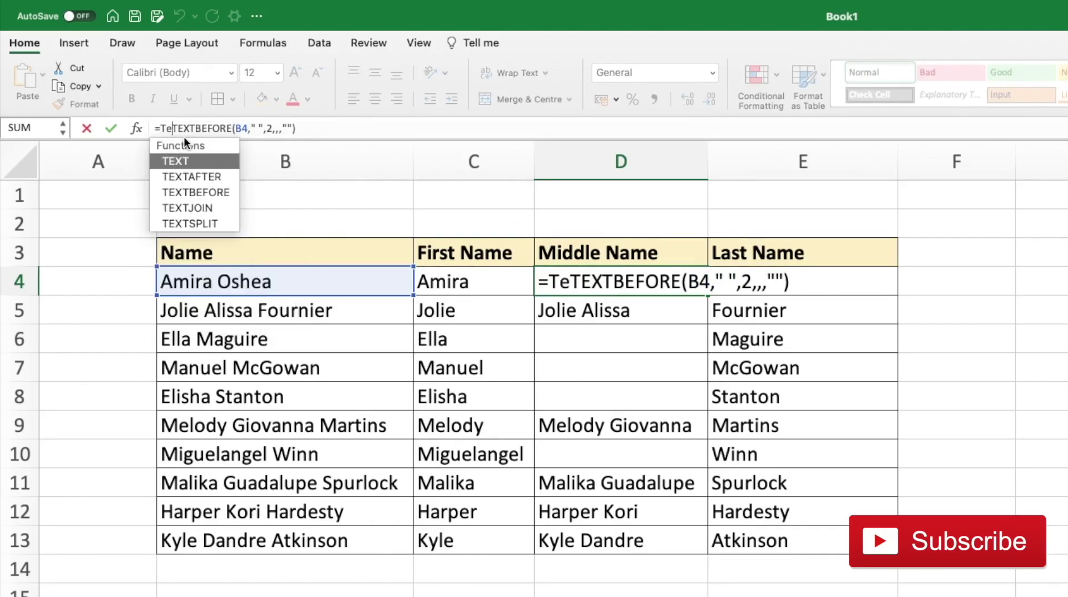
type("ter(")
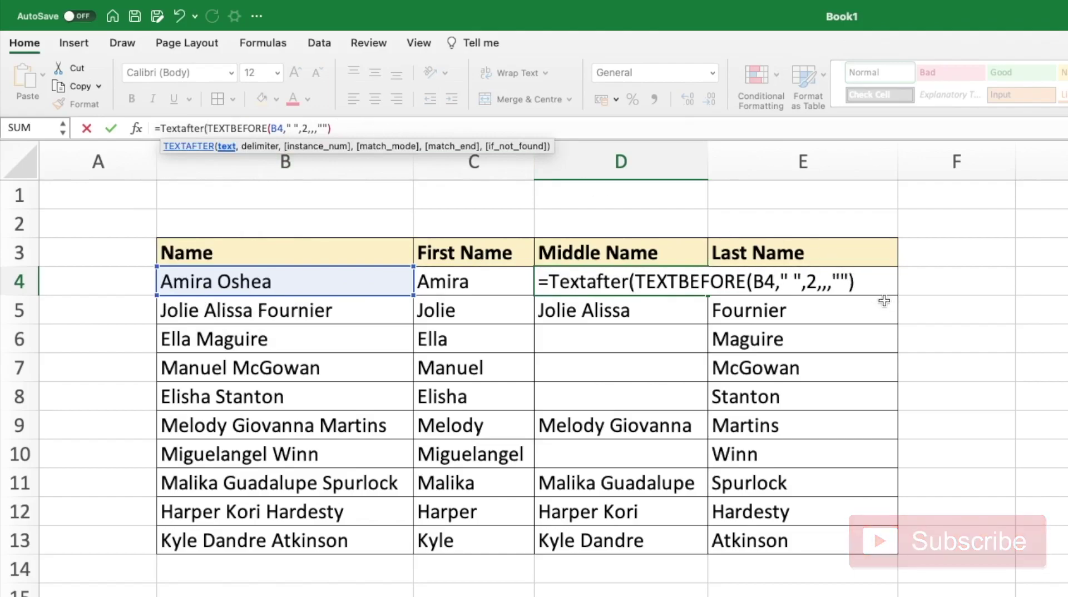
left_click(864, 280)
type(",\"")
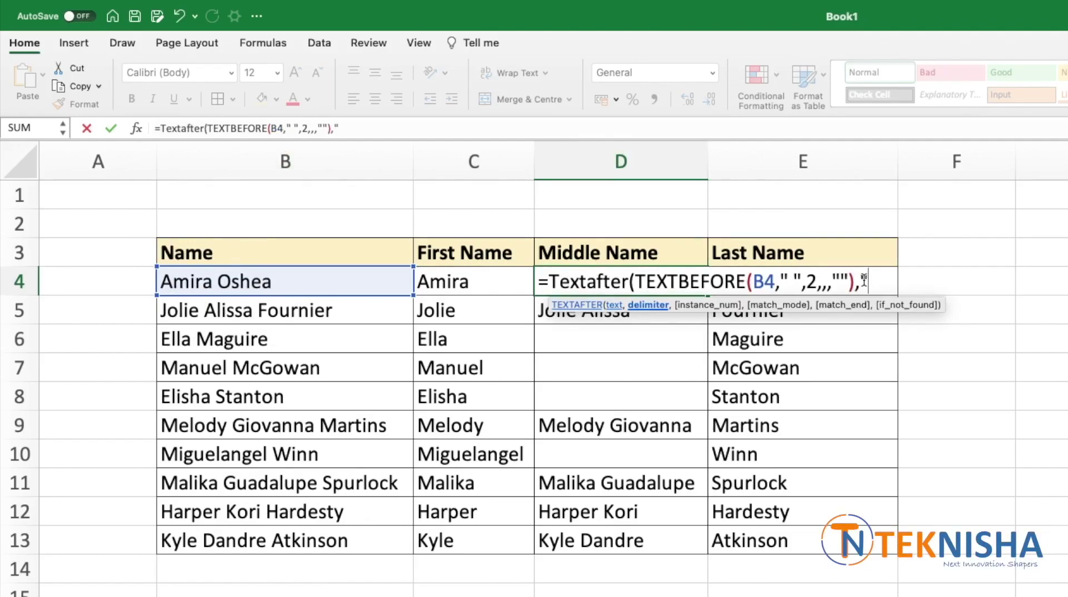
type(" \"")
left_click(409, 118)
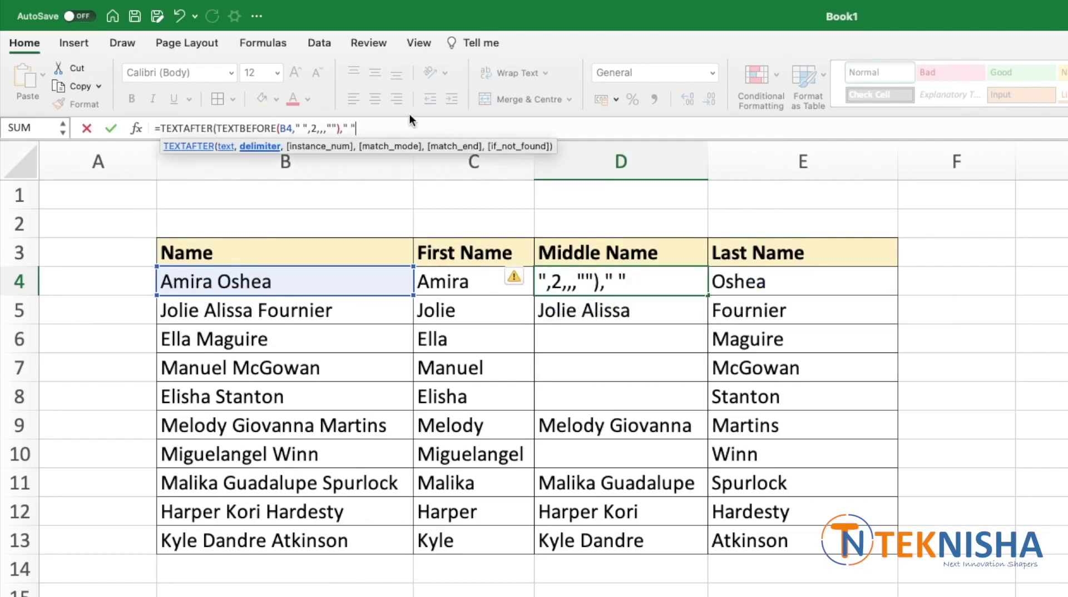
type(",,")
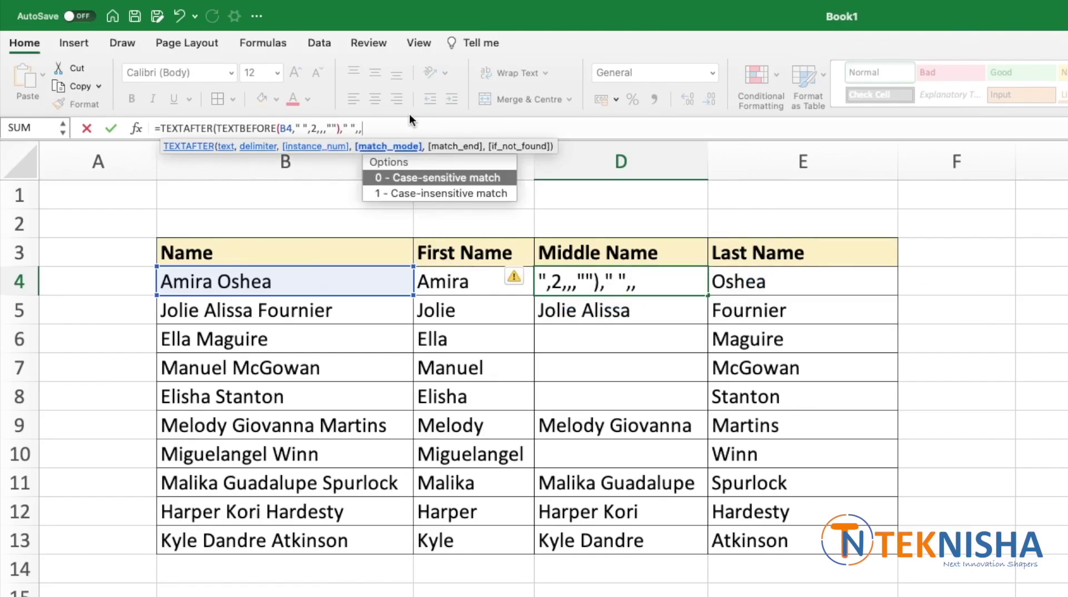
type(",,")
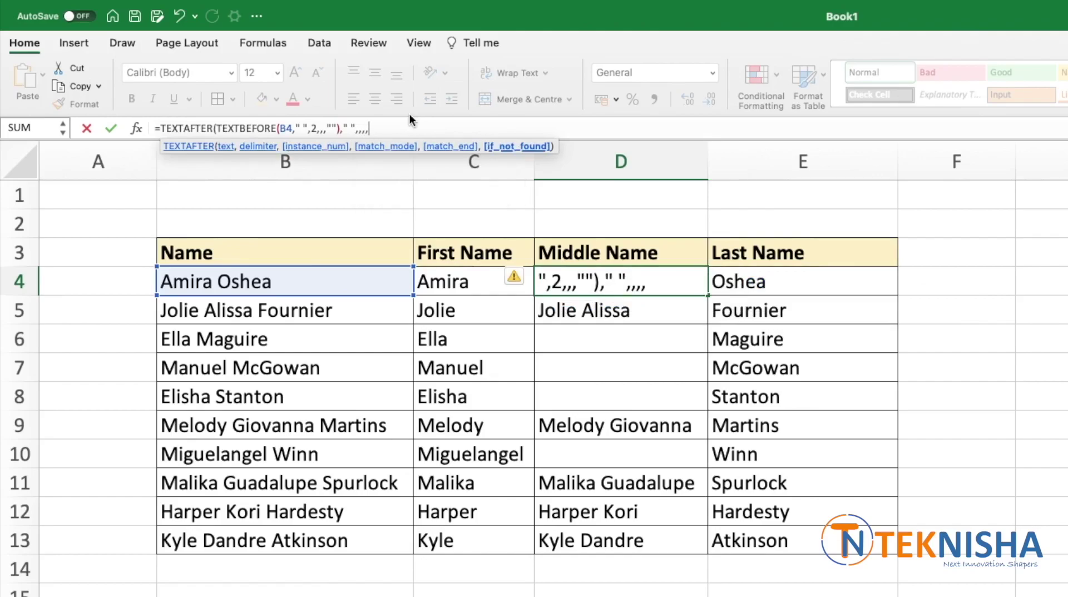
type("\"\")")
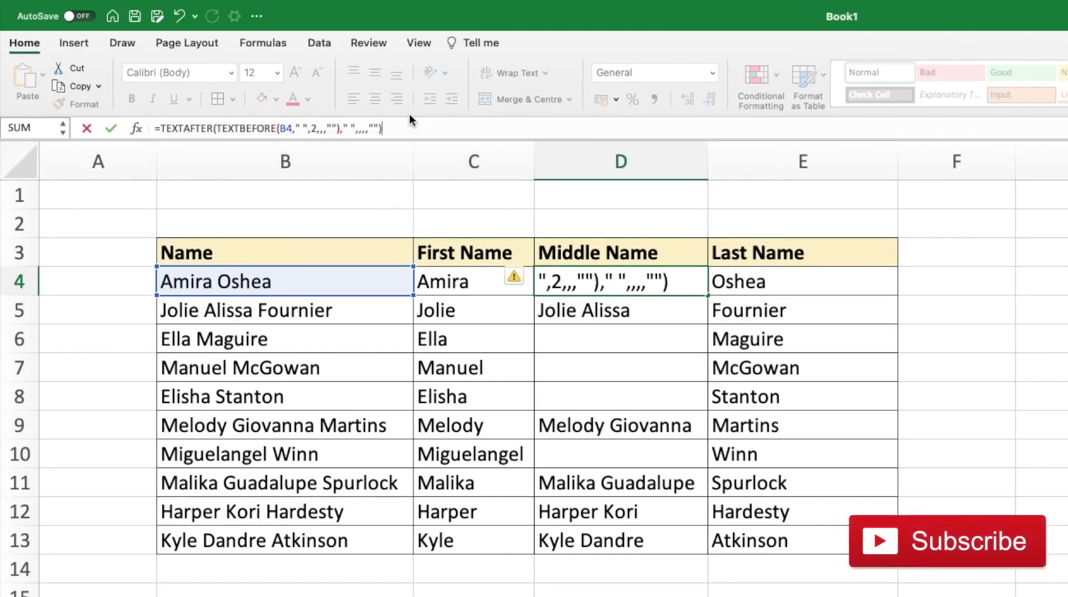
key("Return")
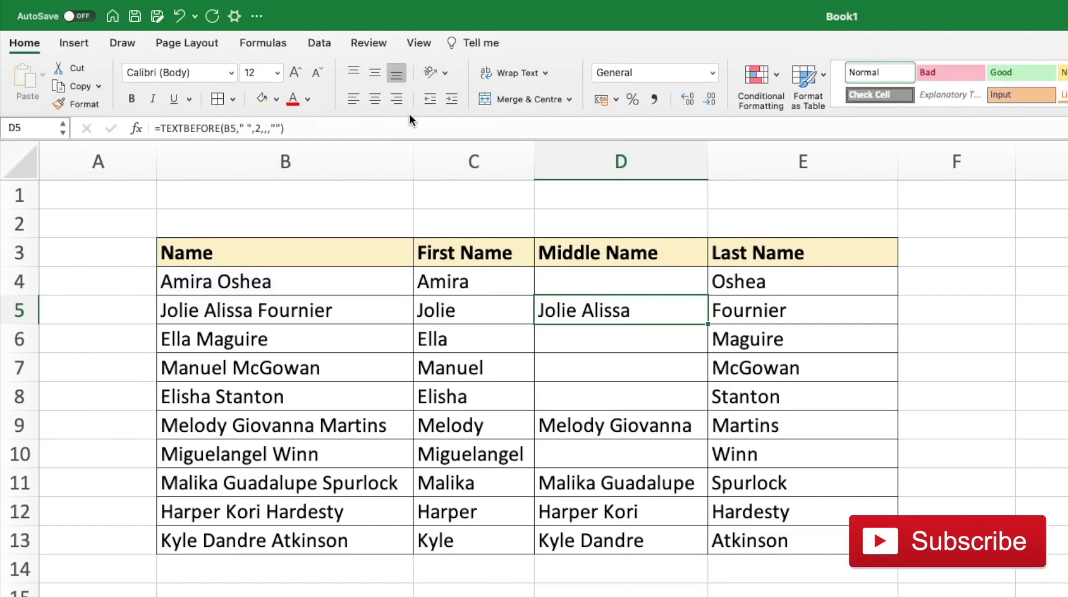
- Fill the nested middle-name formula from D4 down to D13 and check E13's formula
left_click(677, 281)
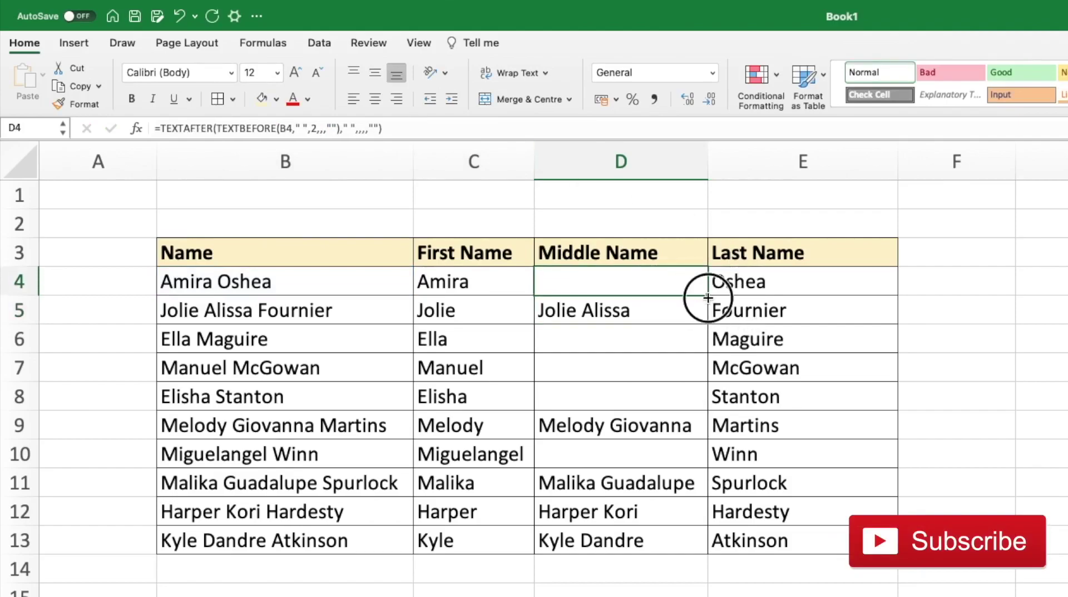
double_click(708, 295)
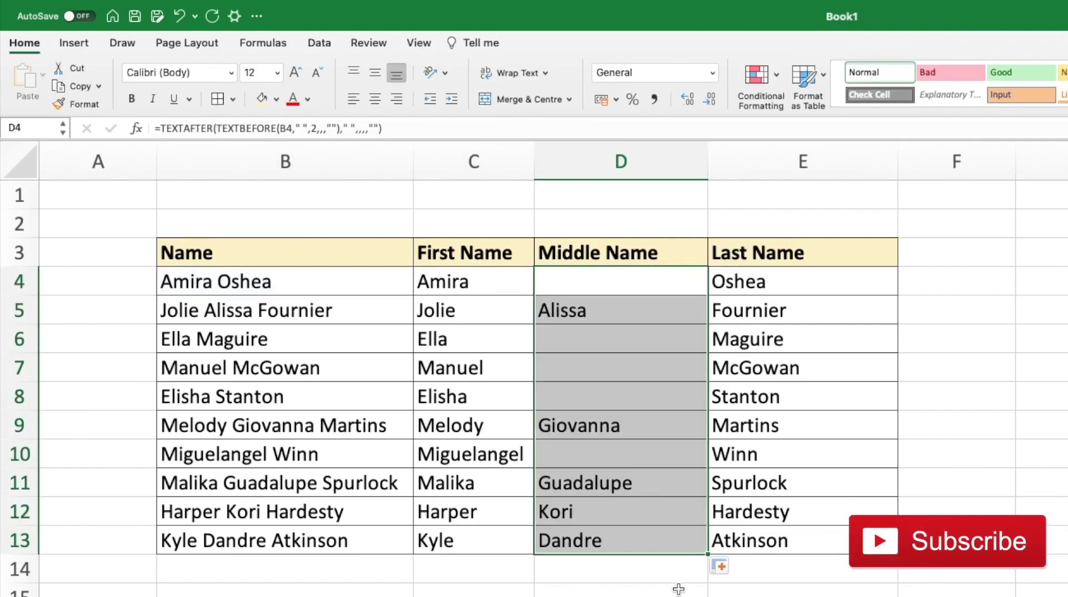
left_click(817, 541)
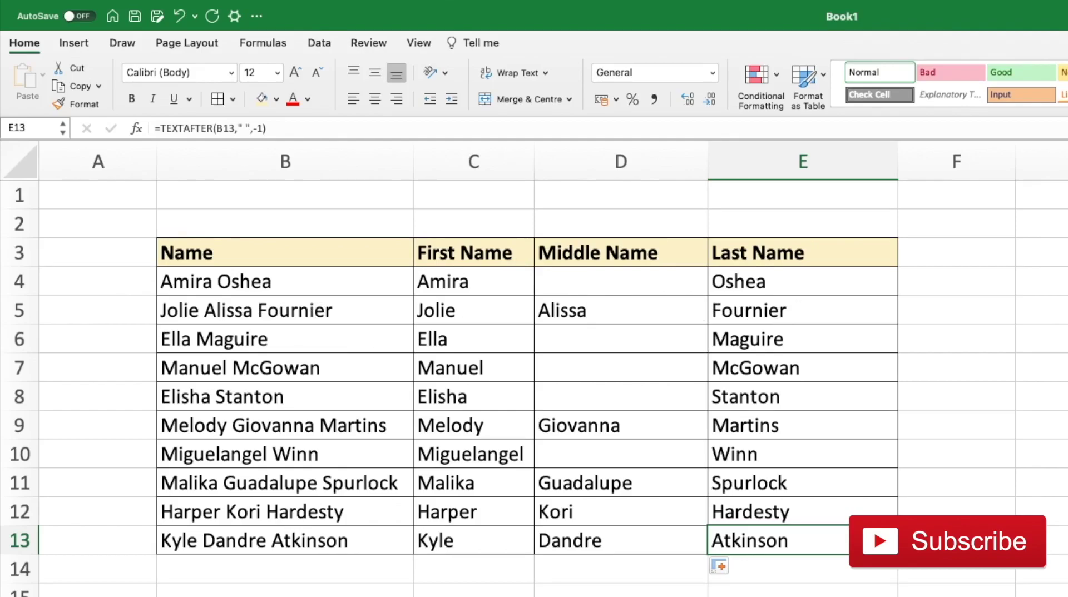
left_click(1065, 367)
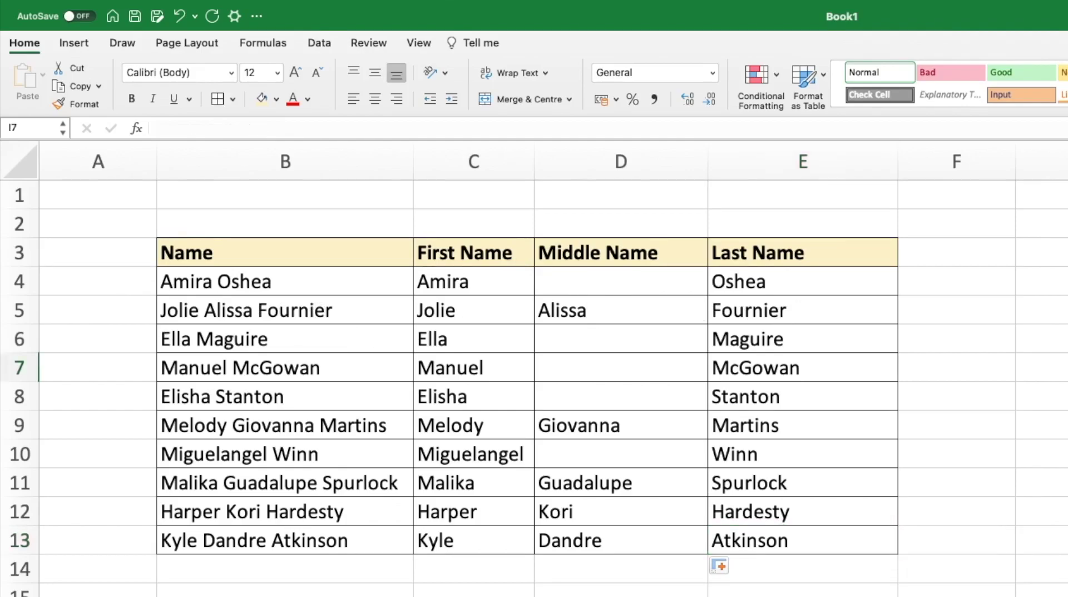